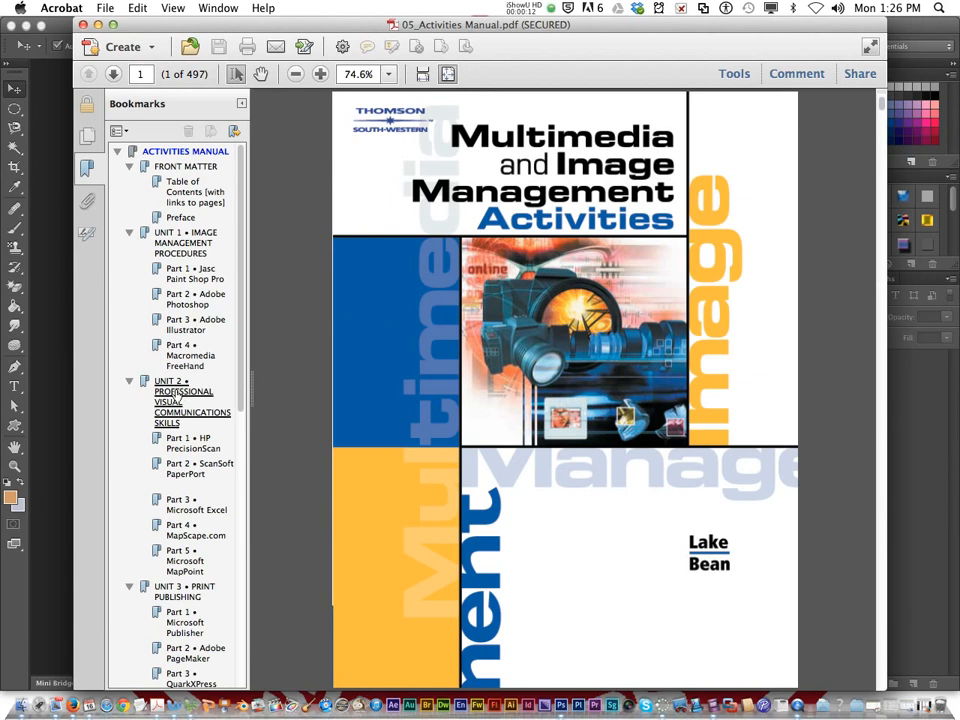
# Step: Find the "Eraser Tool and Eyedropper Tool" exercise in the Adobe Photoshop part of the manual and highlight its heading
pyautogui.click(176, 298)
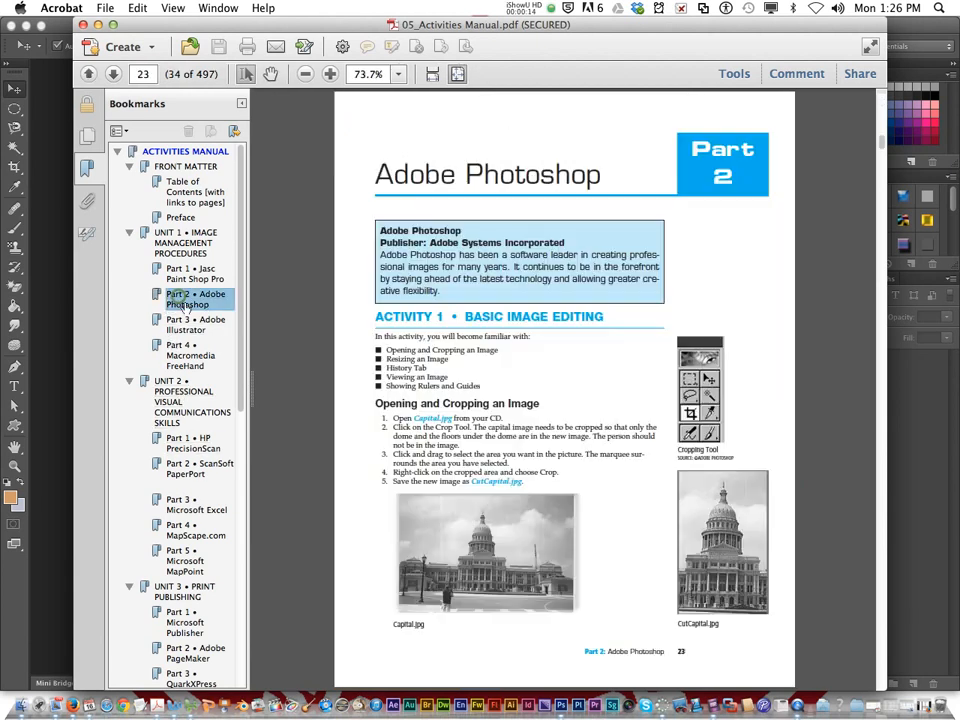
pyautogui.scroll(-4, 407, 446)
pyautogui.scroll(-8, 407, 446)
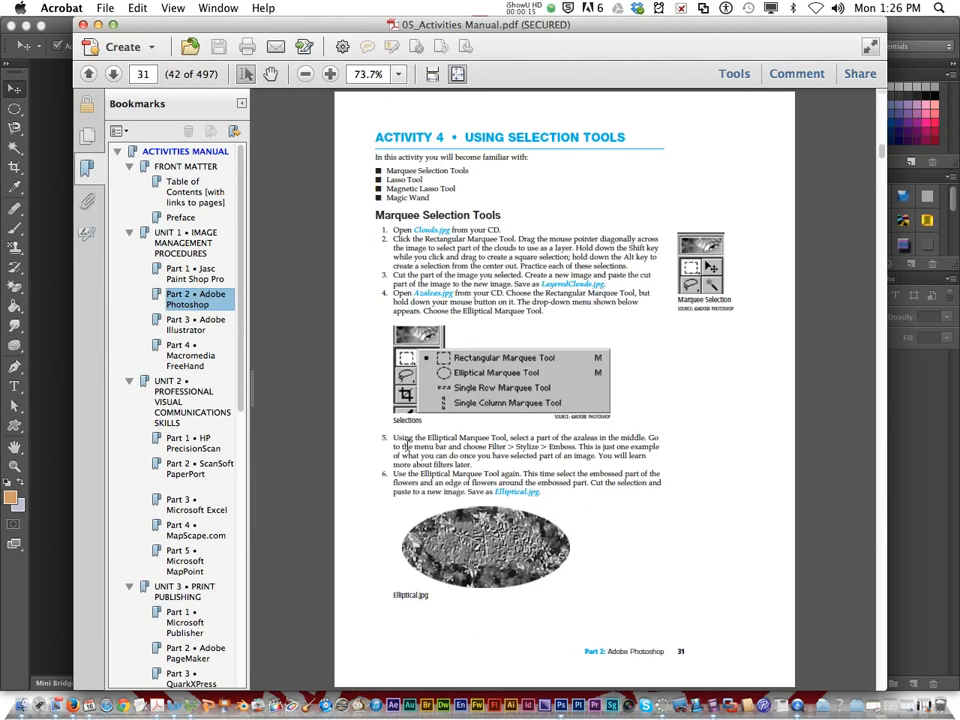
pyautogui.scroll(1, 407, 446)
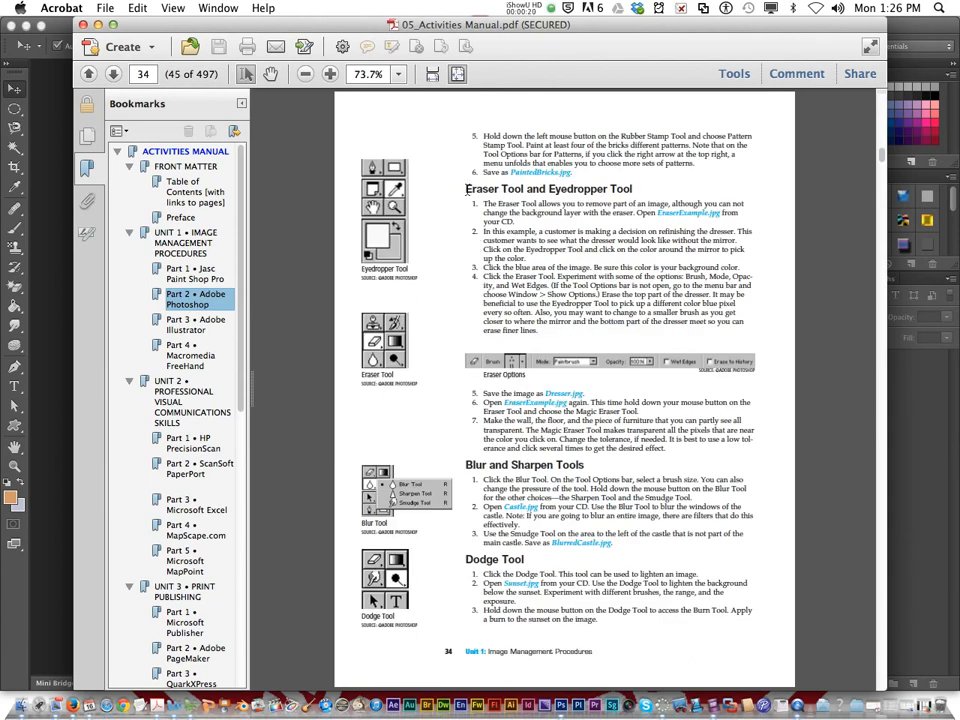
pyautogui.moveTo(466, 189); pyautogui.dragTo(632, 190)
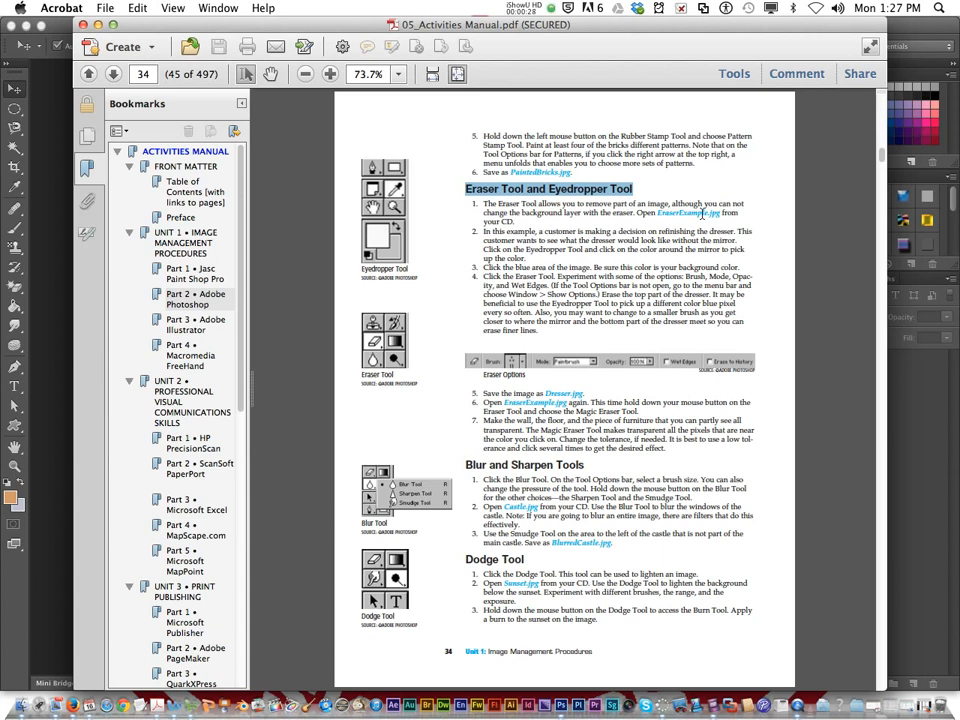
# Step: Minimize the manual, switch to Photoshop and open EraserExample.jpg from the Un1Pt2_Photoshop folder
pyautogui.click(98, 25)
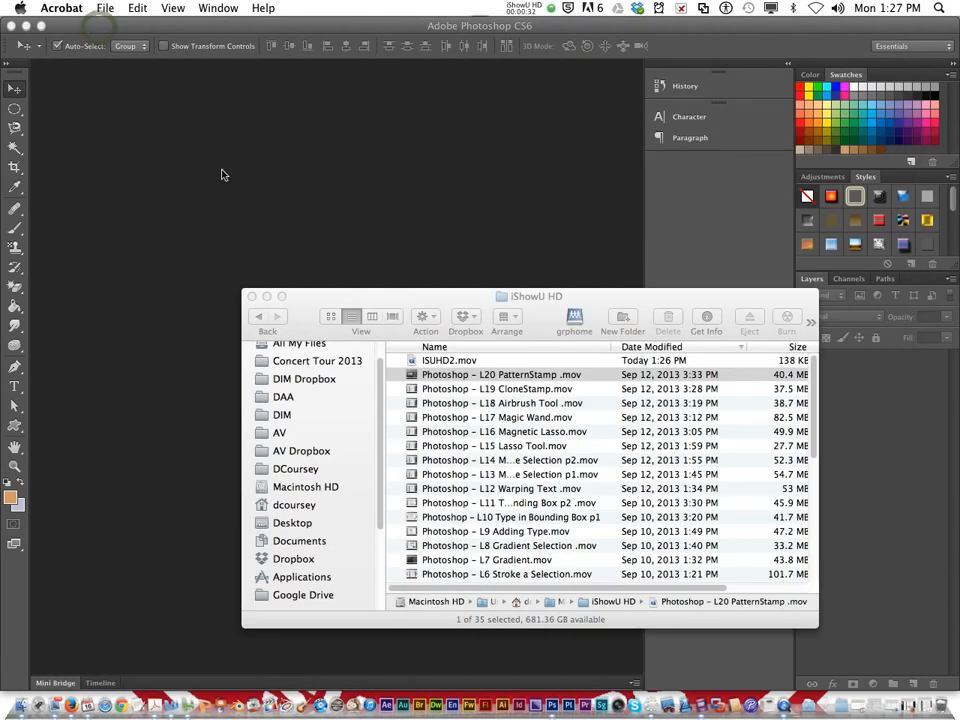
pyautogui.click(208, 160)
pyautogui.click(115, 10)
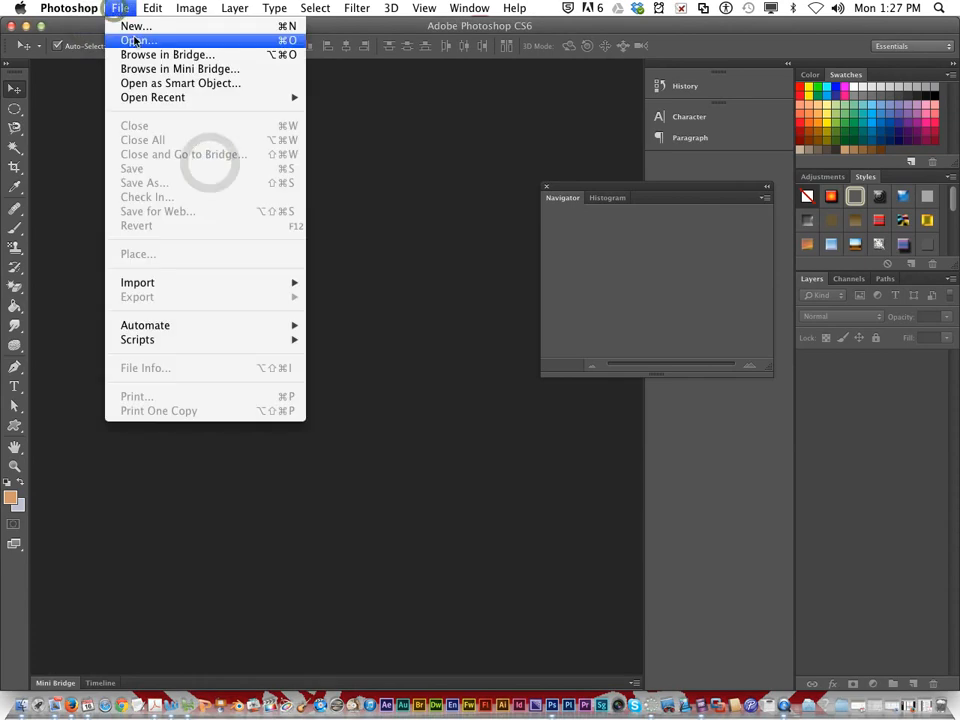
pyautogui.click(130, 37)
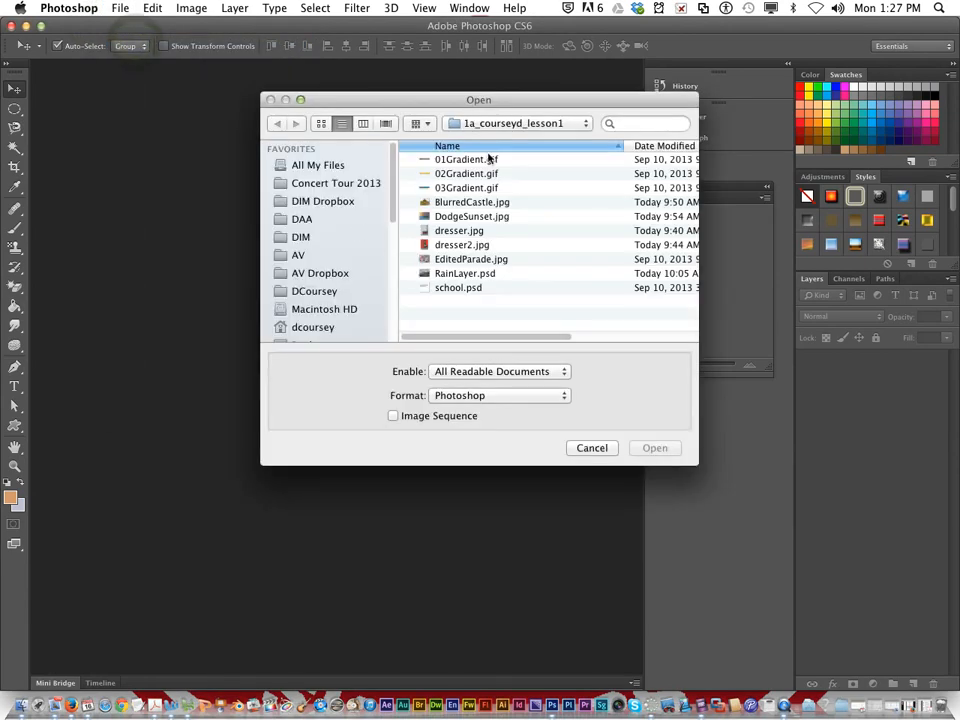
pyautogui.click(493, 124)
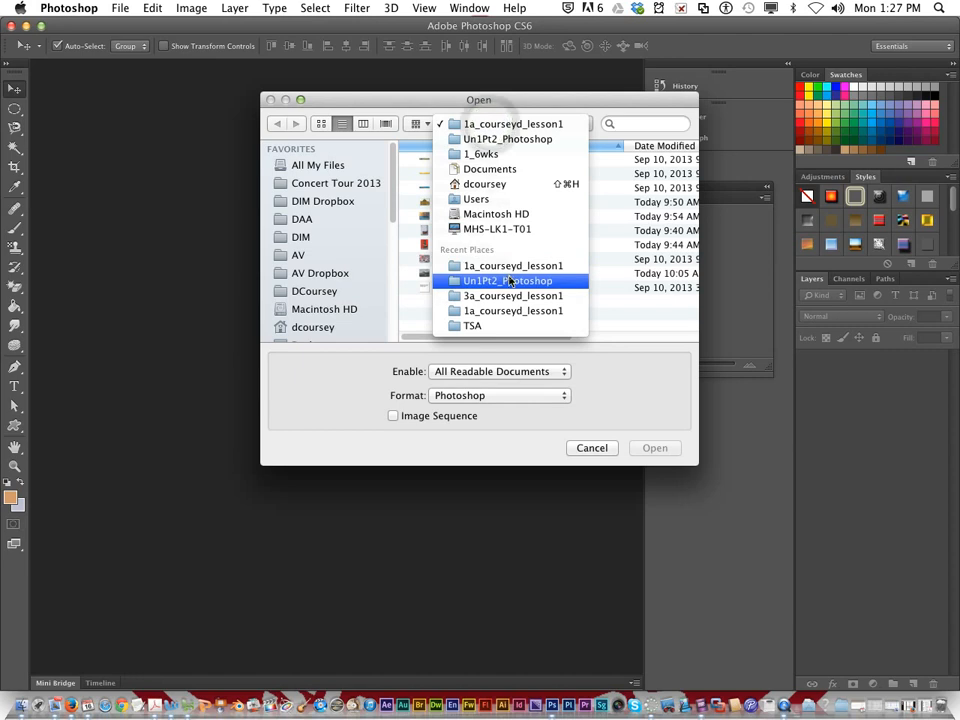
pyautogui.click(508, 281)
pyautogui.scroll(-3, 496, 279)
pyautogui.click(474, 277)
pyautogui.click(652, 448)
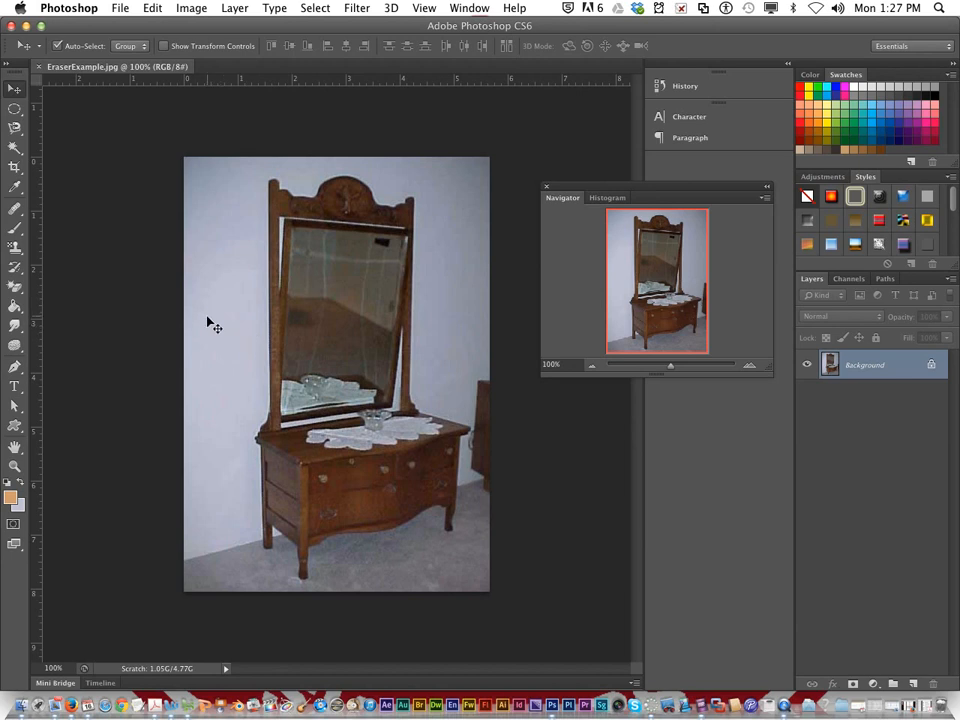
# Step: Reset the colors to their defaults and sample the pale wall beside the mirror as the foreground color with the Eyedropper Tool
pyautogui.press('i')
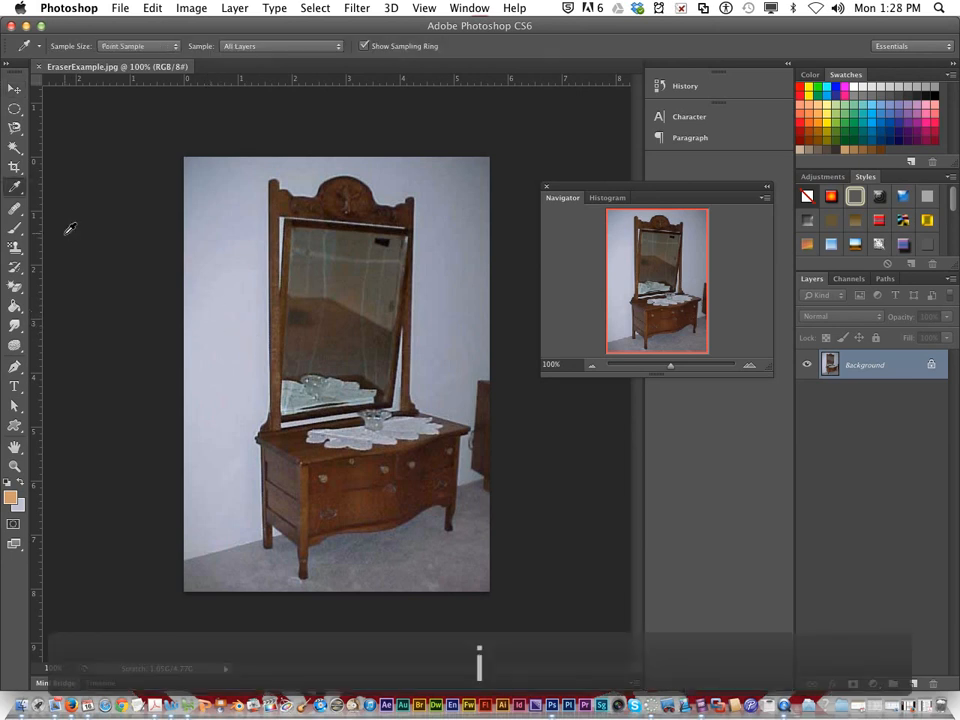
pyautogui.click(17, 193)
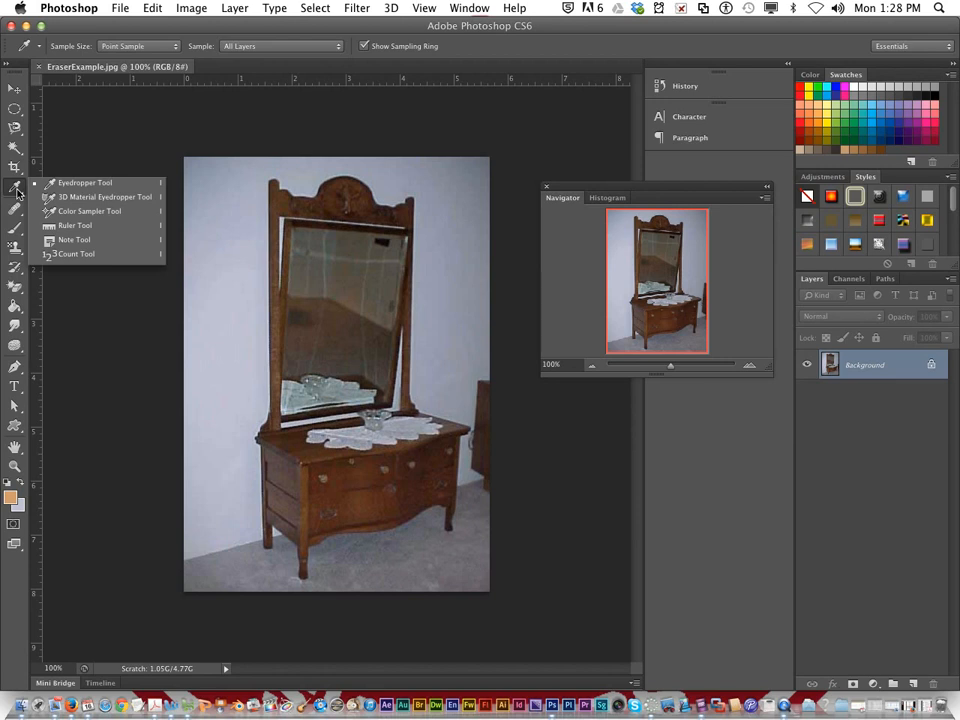
pyautogui.click(18, 194)
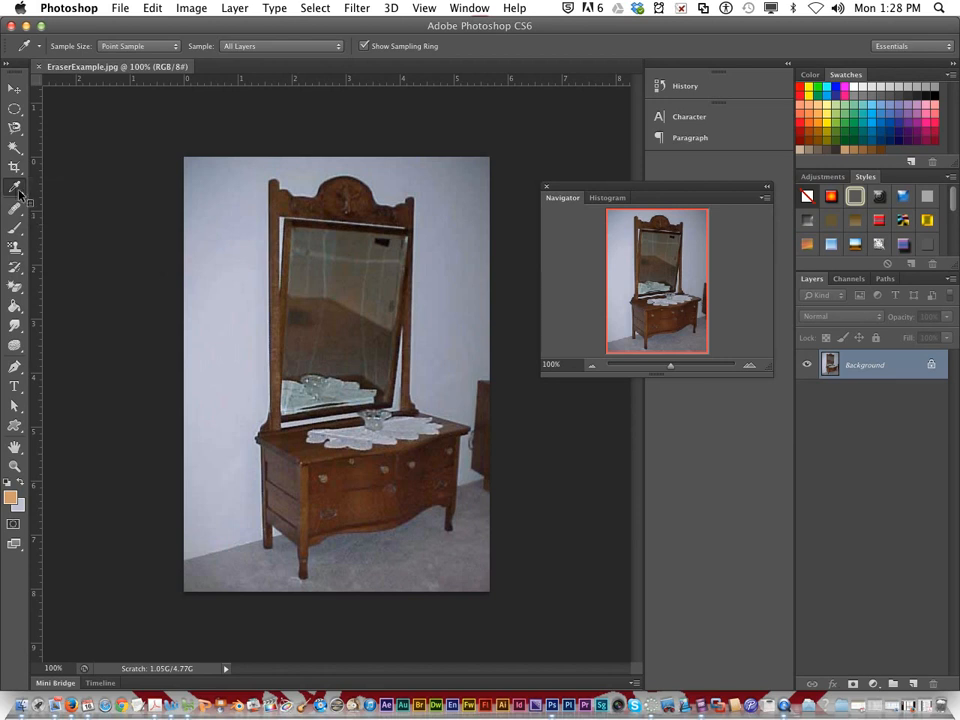
pyautogui.click(215, 281)
pyautogui.press('d')
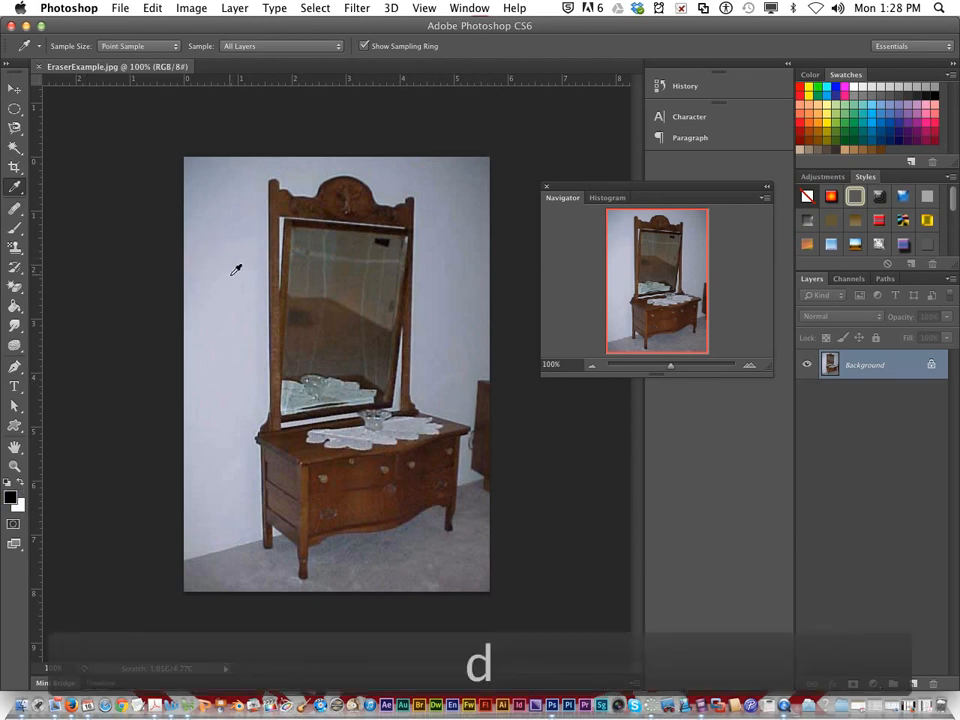
pyautogui.click(231, 272)
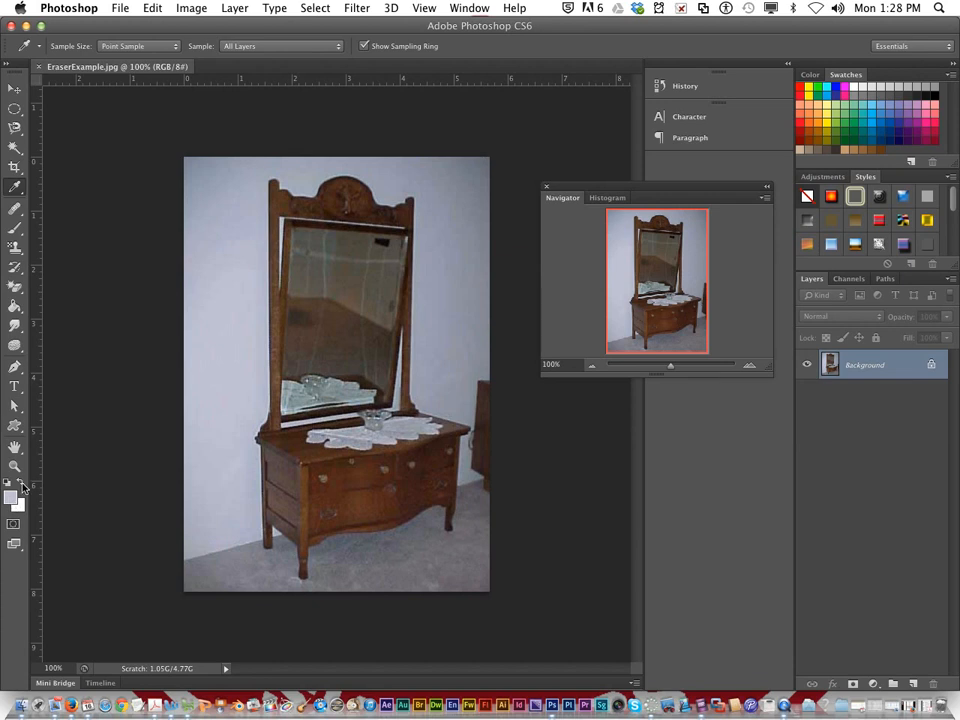
# Step: Swap the foreground and background colors so the sampled wall color is the background color
pyautogui.click(22, 485)
pyautogui.press('x')
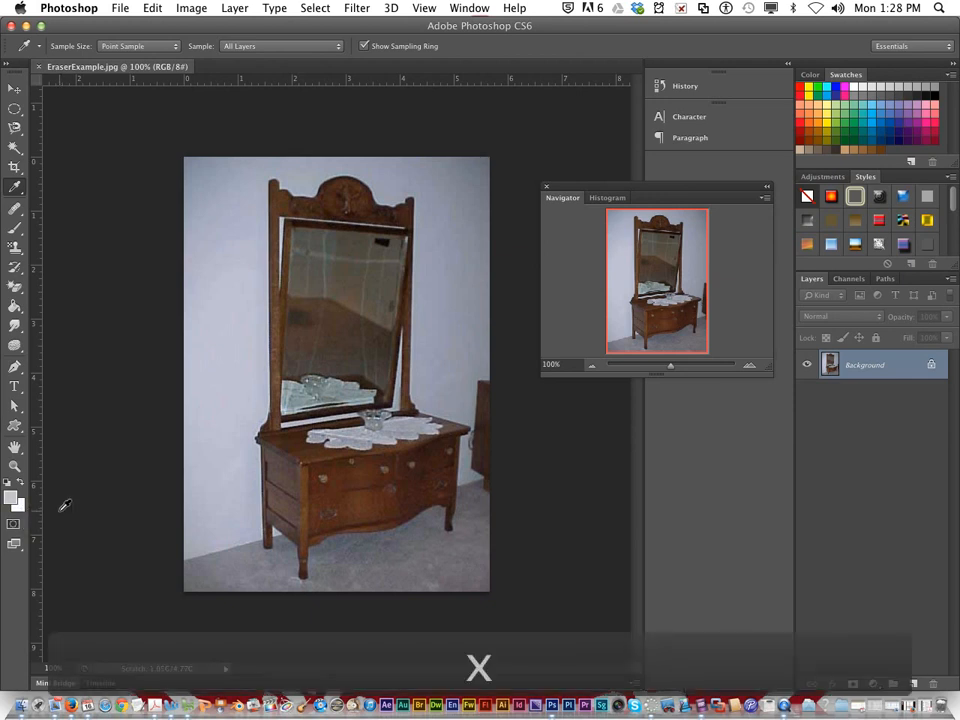
pyautogui.press('x')
pyautogui.press('x')
pyautogui.press('x')
pyautogui.press('x')
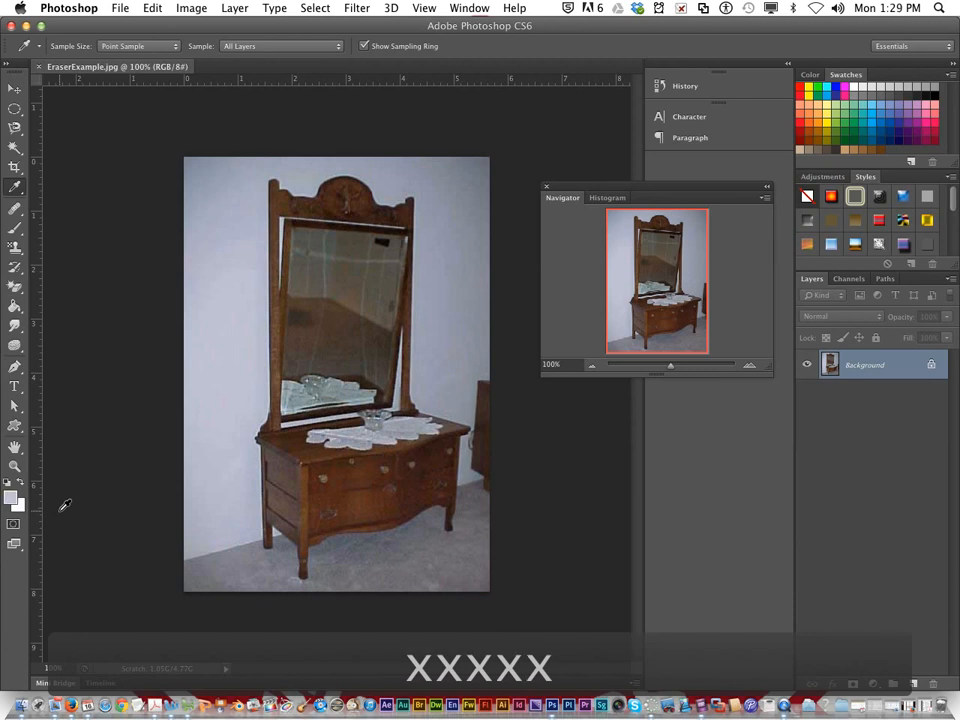
pyautogui.press('x')
pyautogui.press('x')
pyautogui.press('x')
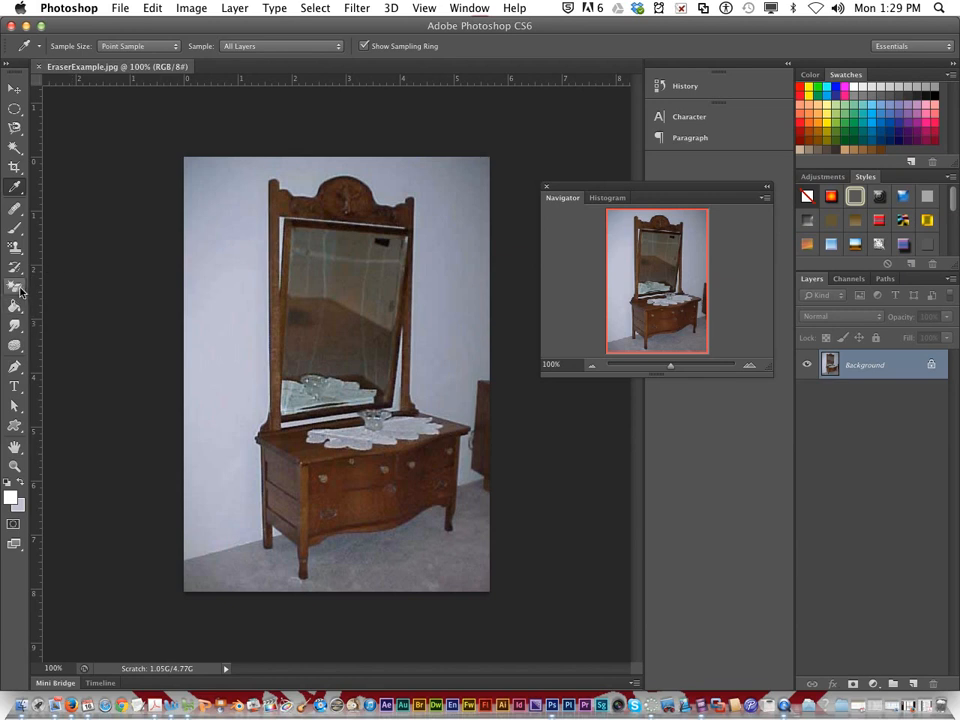
# Step: Switch from the Magic Eraser to the standard Eraser Tool
pyautogui.press('e')
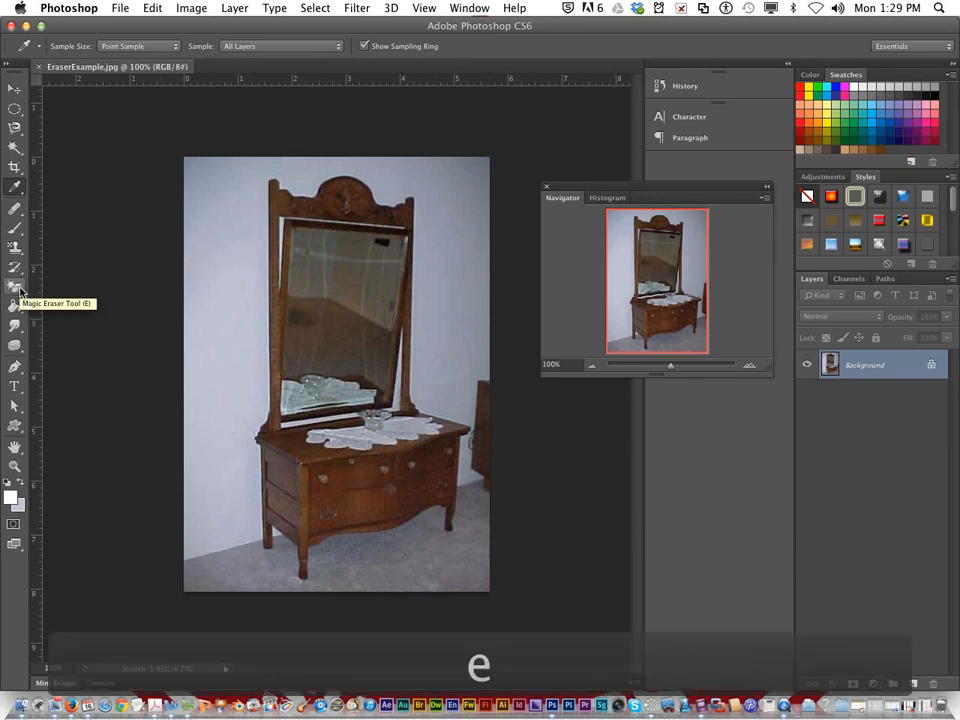
pyautogui.click(20, 290)
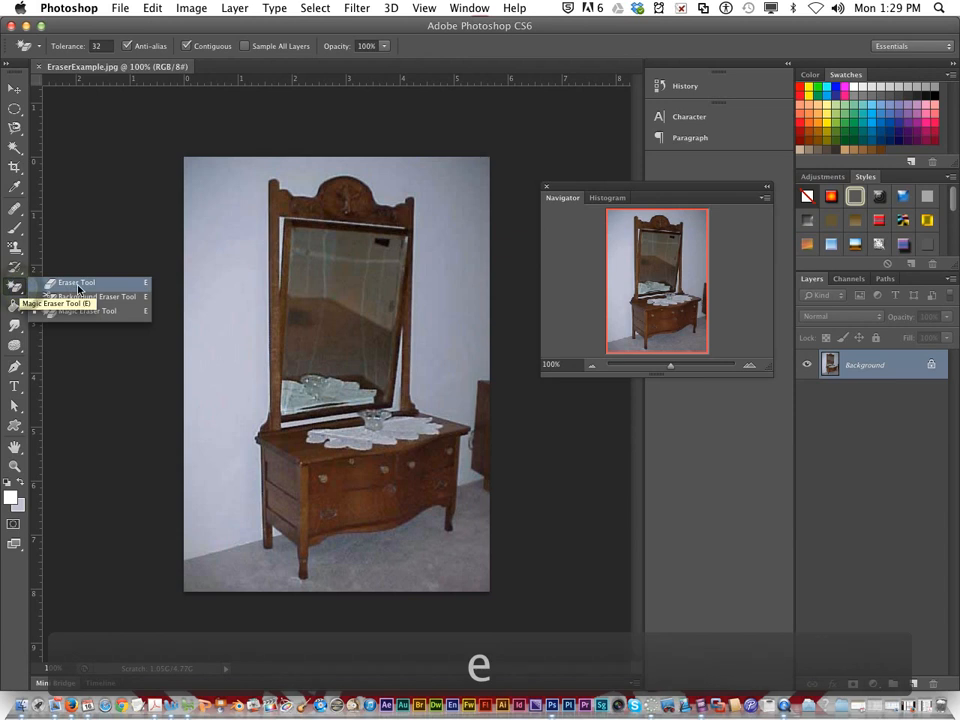
pyautogui.click(45, 283)
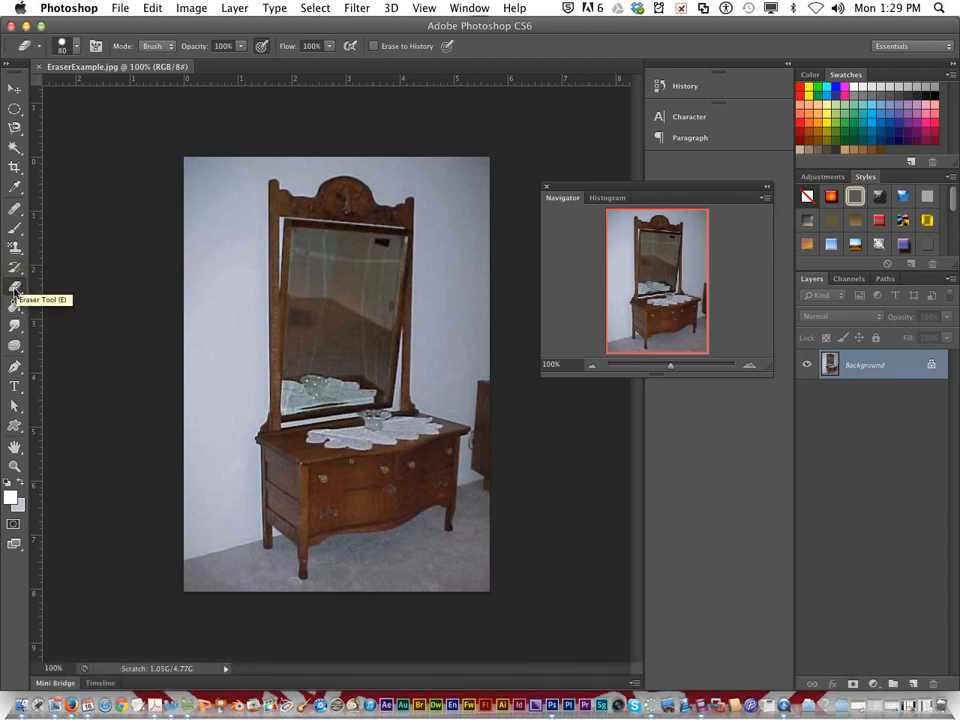
pyautogui.click(14, 291)
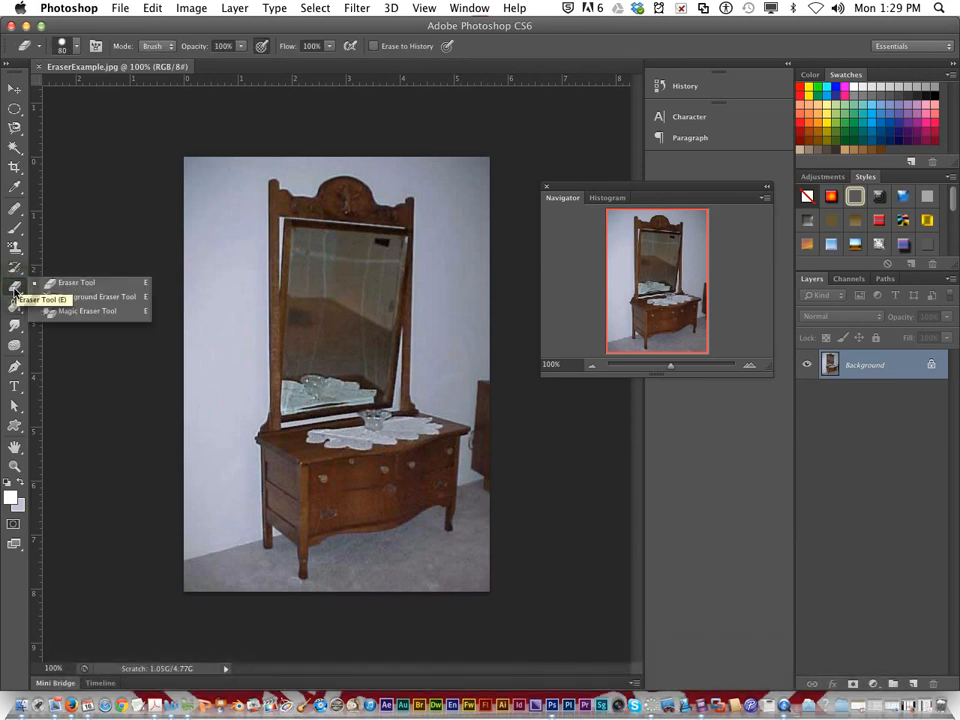
pyautogui.click(71, 286)
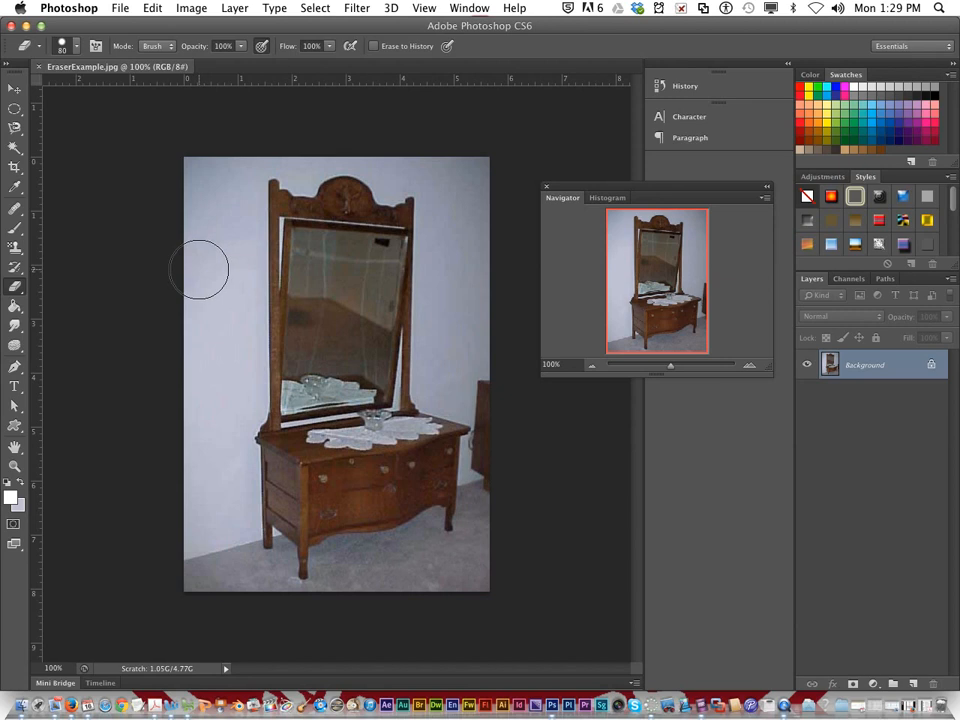
# Step: Erase the upper part of the mirror and its frame using a soft 80 px eraser brush
pyautogui.click(77, 49)
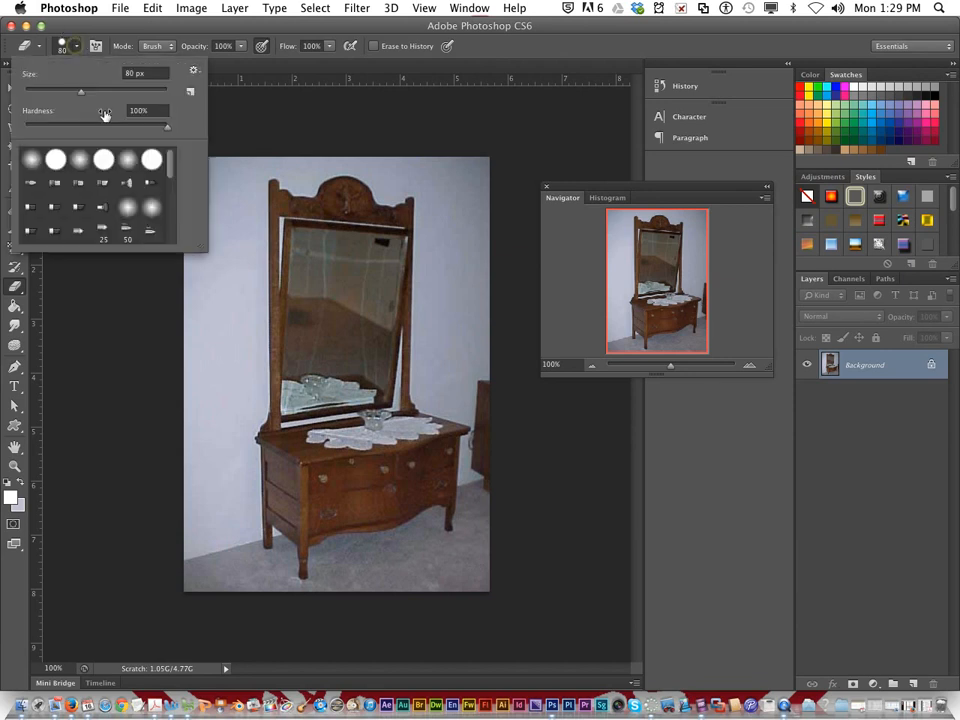
pyautogui.click(88, 168)
pyautogui.click(214, 317)
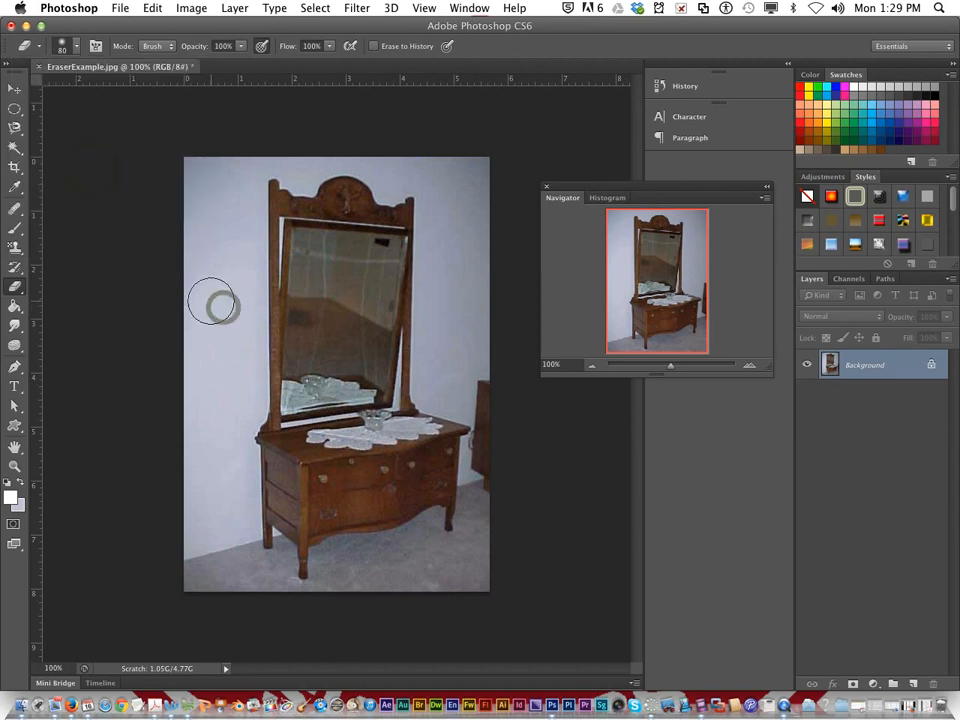
pyautogui.click(221, 313)
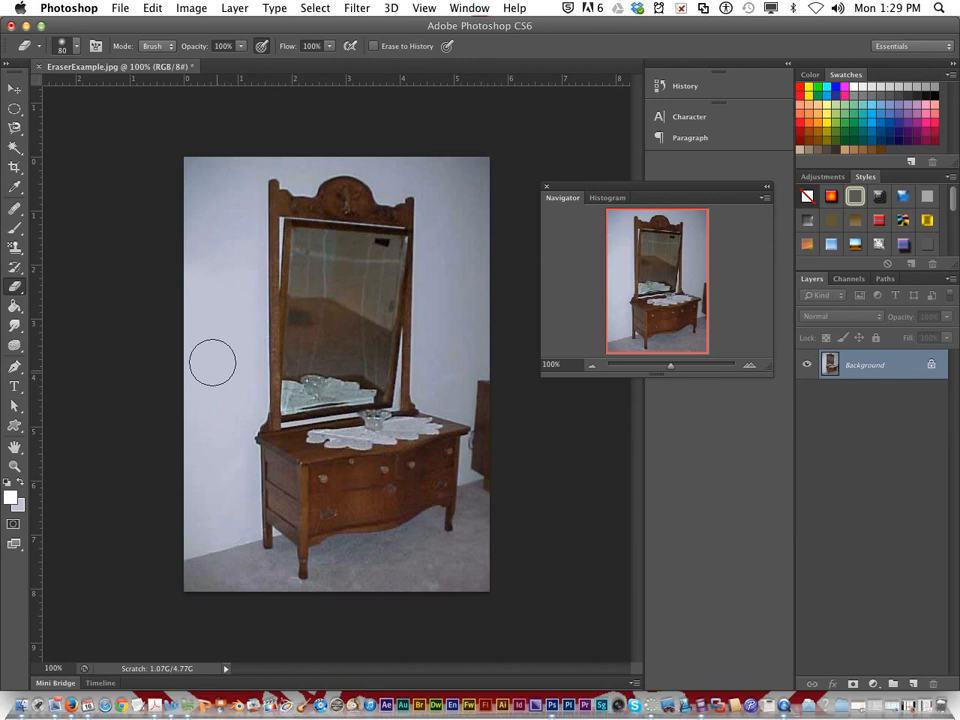
pyautogui.moveTo(246, 296)
pyautogui.mouseDown()
pyautogui.moveTo(284, 315)
pyautogui.moveTo(262, 292)
pyautogui.moveTo(304, 298)
pyautogui.moveTo(252, 290)
pyautogui.moveTo(281, 272)
pyautogui.moveTo(254, 305)
pyautogui.mouseUp()
pyautogui.moveTo(276, 236)
pyautogui.mouseDown()
pyautogui.moveTo(262, 186)
pyautogui.moveTo(310, 214)
pyautogui.moveTo(298, 218)
pyautogui.moveTo(286, 208)
pyautogui.moveTo(352, 196)
pyautogui.moveTo(348, 203)
pyautogui.moveTo(363, 196)
pyautogui.moveTo(345, 201)
pyautogui.moveTo(363, 205)
pyautogui.moveTo(336, 185)
pyautogui.moveTo(392, 223)
pyautogui.moveTo(408, 204)
pyautogui.moveTo(400, 385)
pyautogui.mouseUp()
pyautogui.moveTo(364, 266)
pyautogui.mouseDown()
pyautogui.moveTo(321, 250)
pyautogui.moveTo(318, 258)
pyautogui.moveTo(383, 256)
pyautogui.moveTo(379, 333)
pyautogui.moveTo(342, 348)
pyautogui.moveTo(323, 325)
pyautogui.moveTo(284, 358)
pyautogui.moveTo(285, 385)
pyautogui.moveTo(329, 320)
pyautogui.mouseUp()
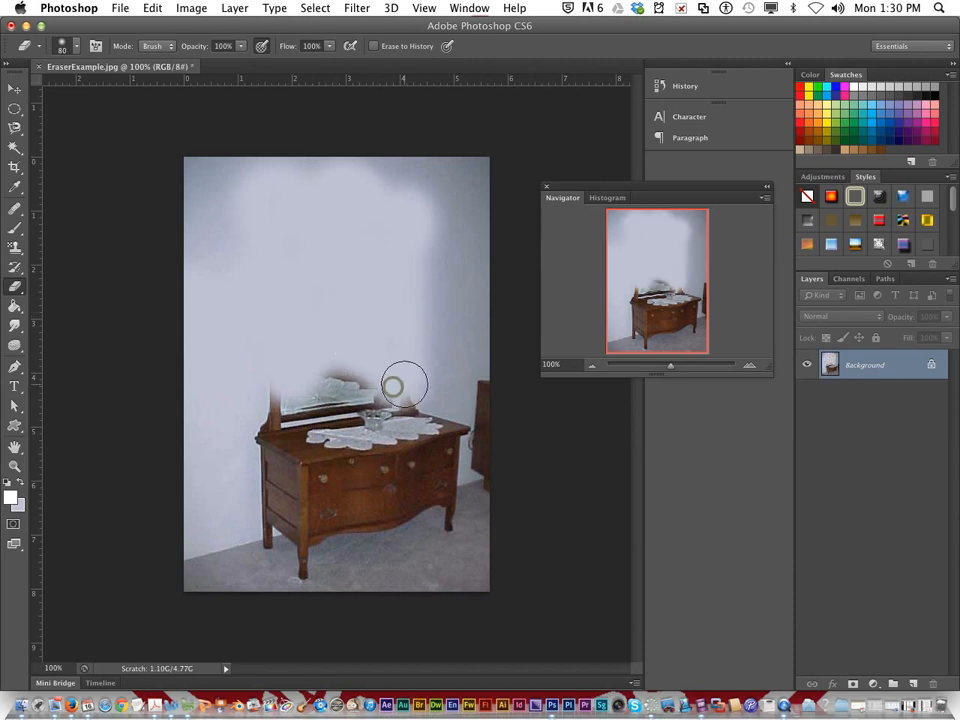
# Step: Erase the remaining lower part of the mirror down to the dresser top with a hard 80 px round brush
pyautogui.click(78, 48)
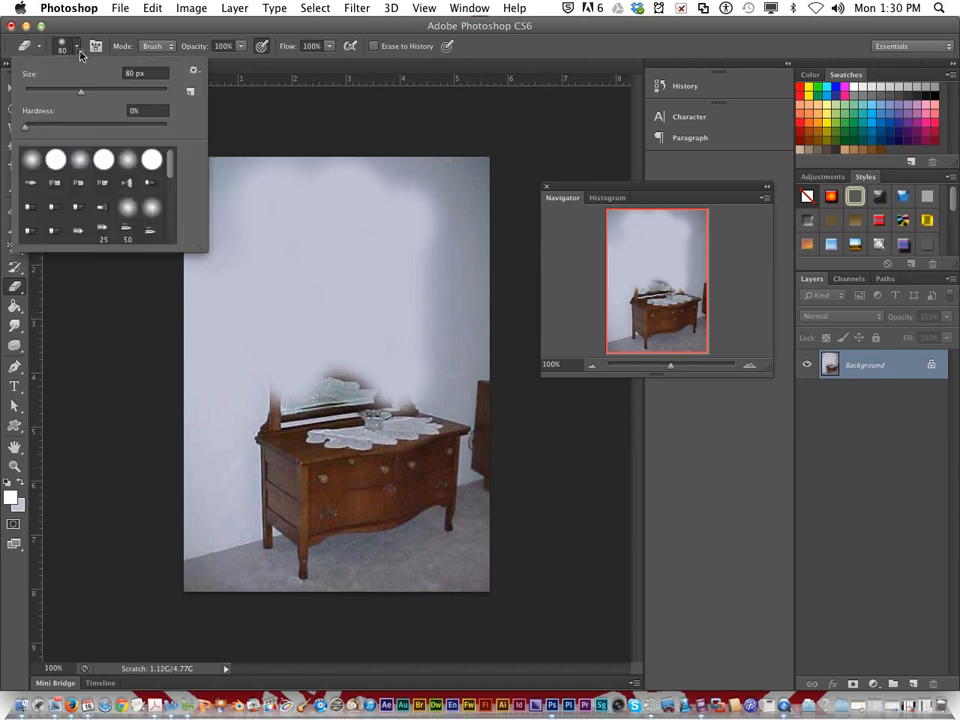
pyautogui.doubleClick(56, 158)
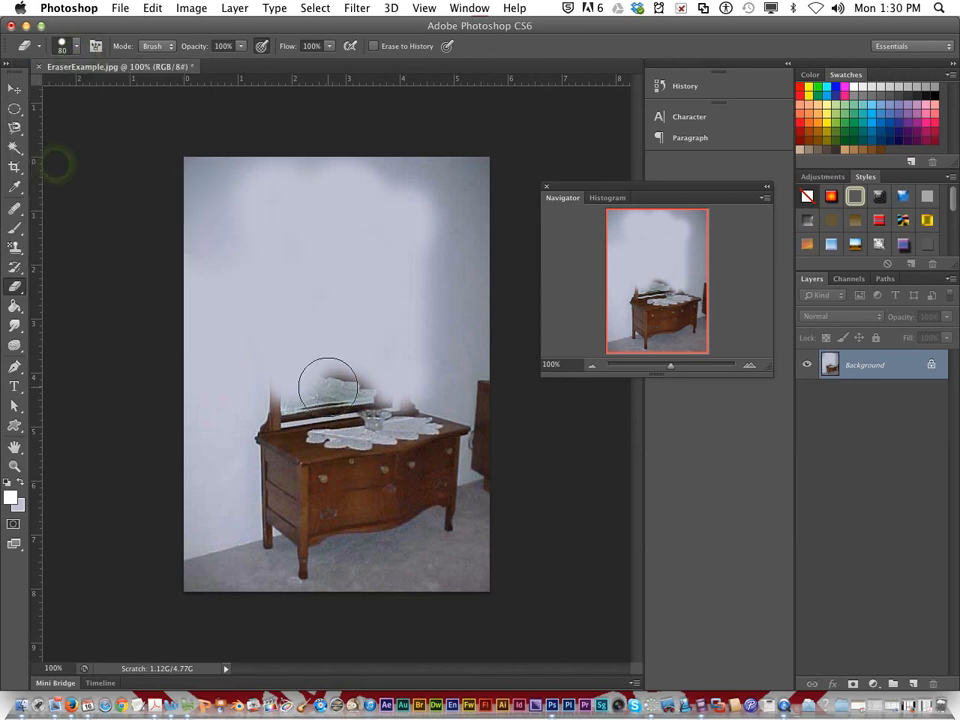
pyautogui.moveTo(320, 387)
pyautogui.mouseDown()
pyautogui.moveTo(274, 388)
pyautogui.moveTo(272, 399)
pyautogui.moveTo(373, 369)
pyautogui.moveTo(392, 377)
pyautogui.moveTo(304, 386)
pyautogui.moveTo(411, 375)
pyautogui.mouseUp()
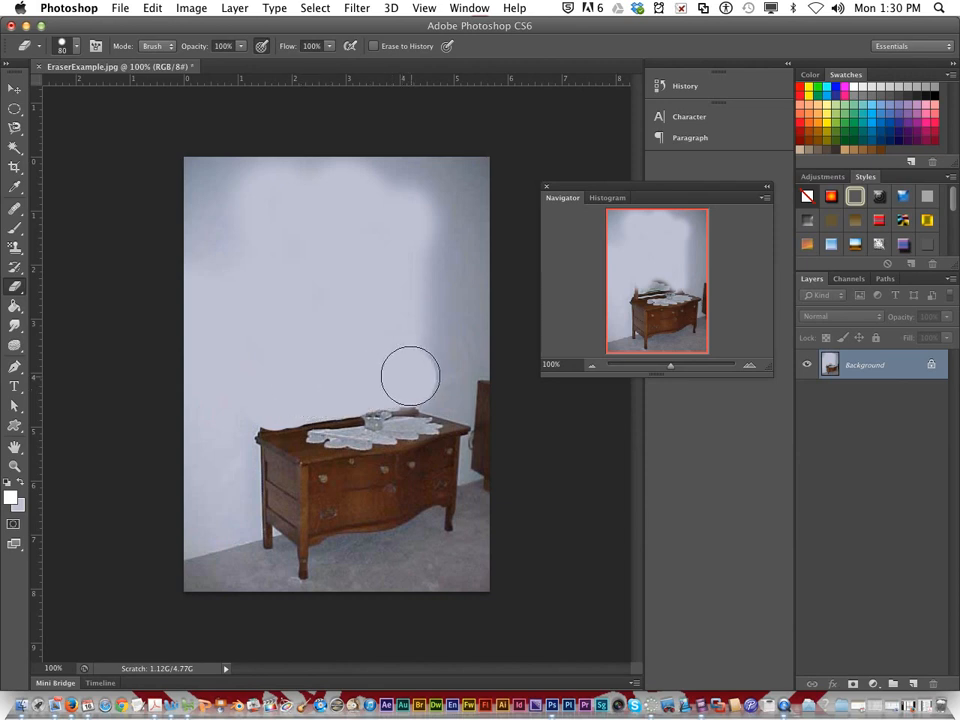
# Step: Erase the uneven wall shading to the right of and above the former mirror with the hard brush
pyautogui.click(314, 252)
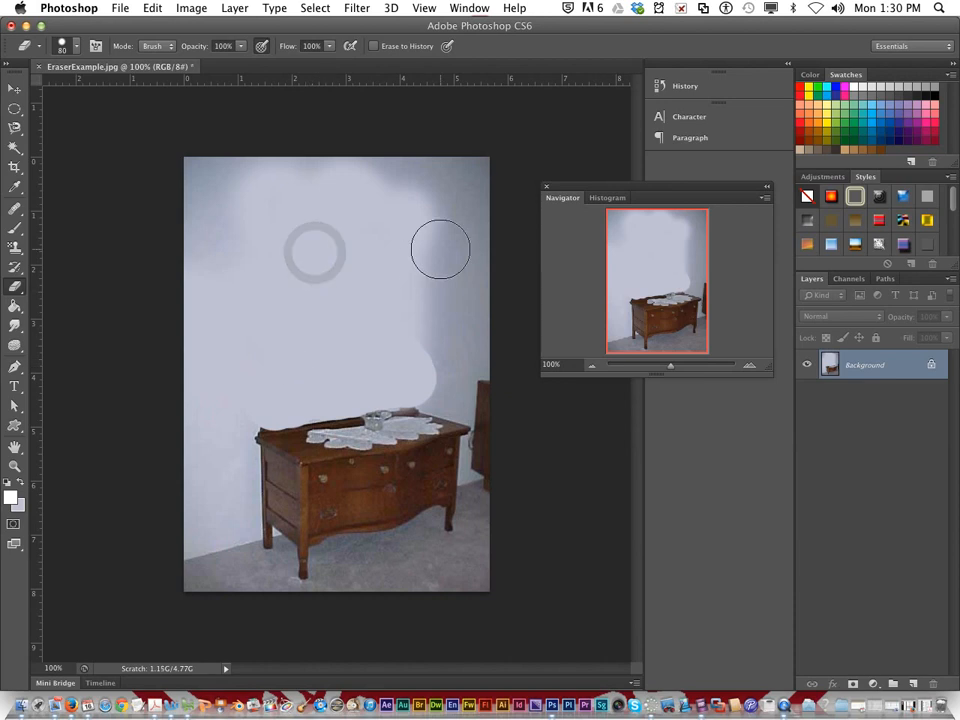
pyautogui.moveTo(440, 246); pyautogui.dragTo(441, 351)
pyautogui.moveTo(441, 238)
pyautogui.mouseDown()
pyautogui.moveTo(431, 343)
pyautogui.moveTo(428, 227)
pyautogui.moveTo(300, 226)
pyautogui.mouseUp()
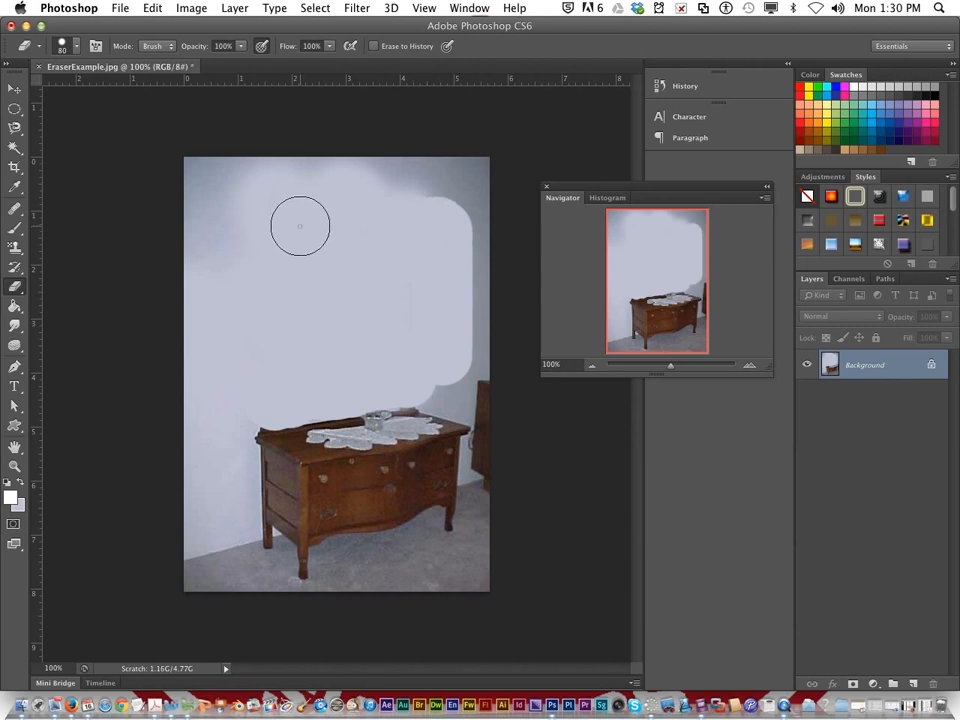
pyautogui.click(244, 193)
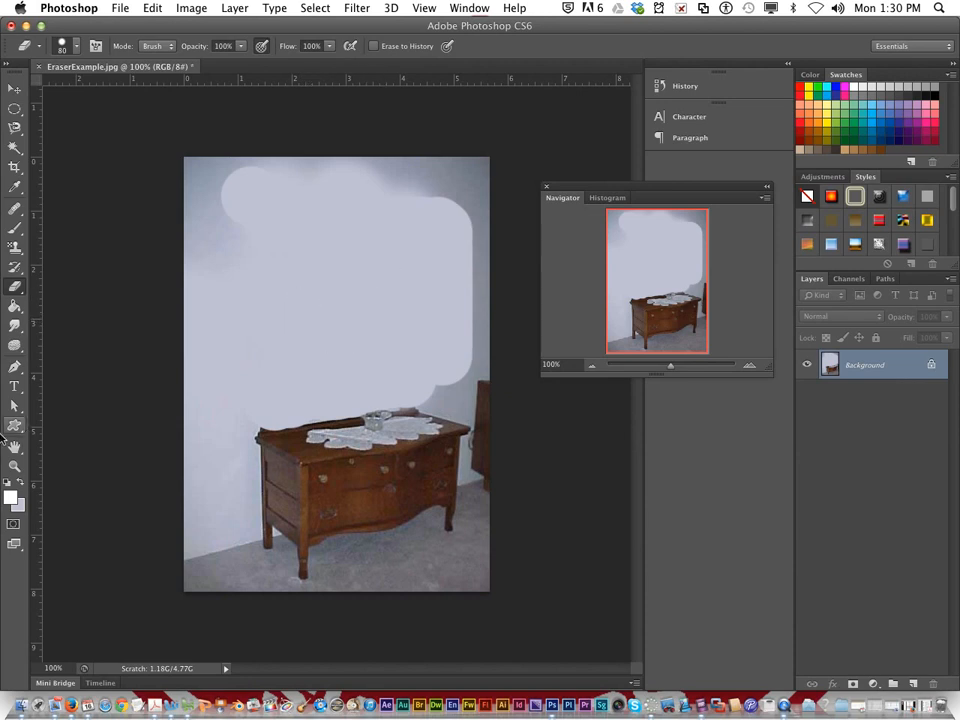
# Step: Sample the darker gray near the wall's upper-left corner as foreground color, then erase more shading along the upper and left wall
pyautogui.click(15, 187)
pyautogui.click(208, 170)
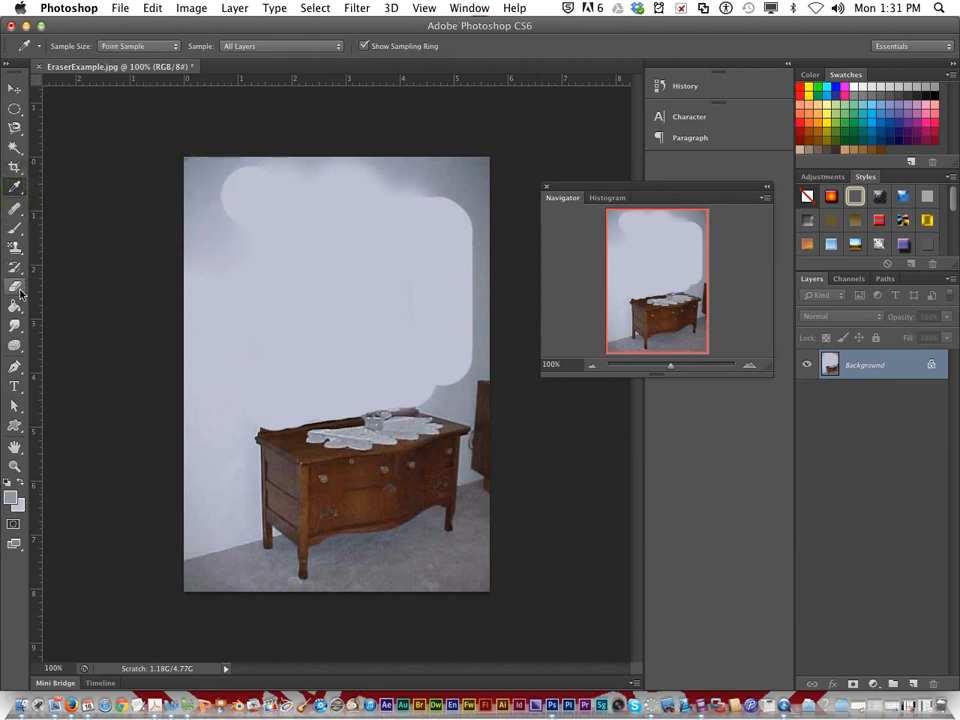
pyautogui.press('e')
pyautogui.click(396, 212)
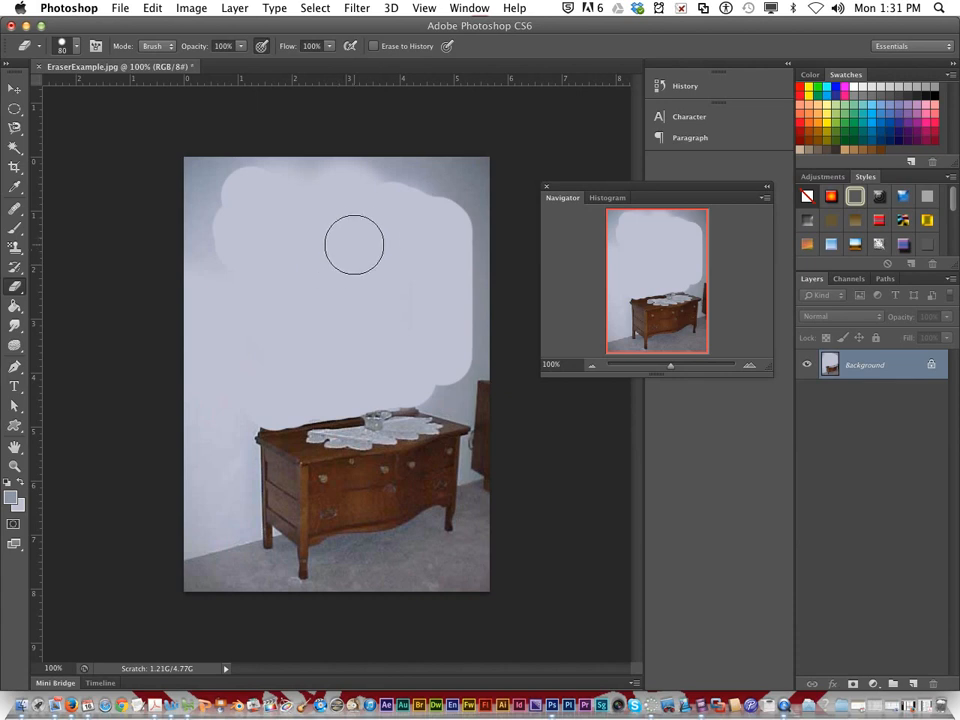
pyautogui.click(243, 273)
pyautogui.moveTo(249, 282)
pyautogui.mouseDown()
pyautogui.moveTo(224, 259)
pyautogui.moveTo(241, 271)
pyautogui.moveTo(226, 266)
pyautogui.moveTo(256, 269)
pyautogui.mouseUp()
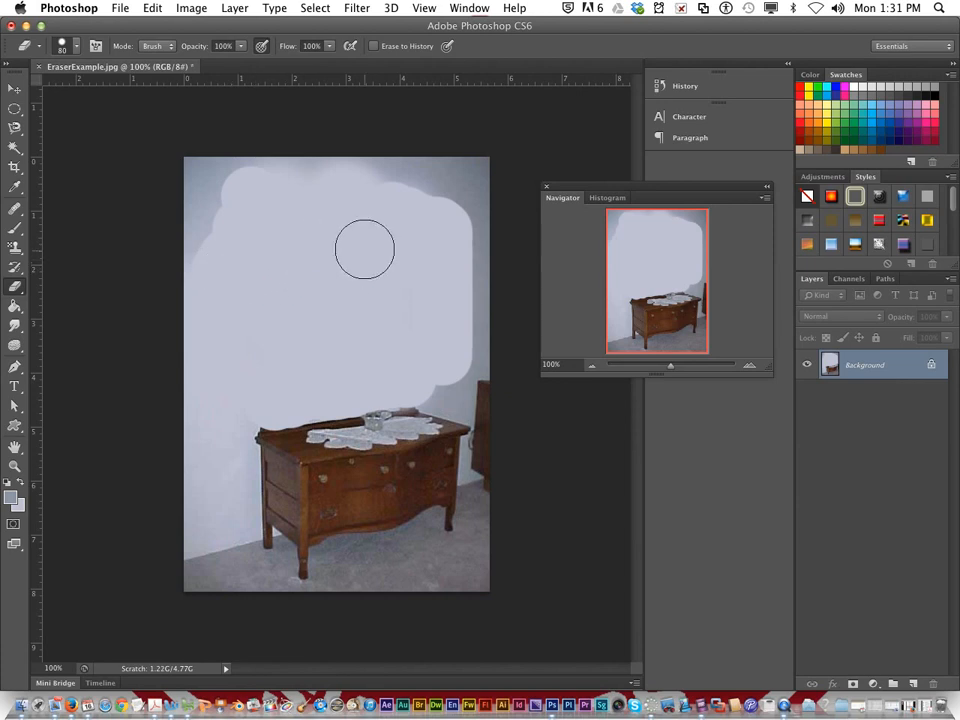
# Step: Erase the remaining uneven shading along the top of the wall and above the dresser's right end
pyautogui.moveTo(459, 176)
pyautogui.mouseDown()
pyautogui.moveTo(409, 184)
pyautogui.moveTo(459, 181)
pyautogui.moveTo(227, 177)
pyautogui.mouseUp()
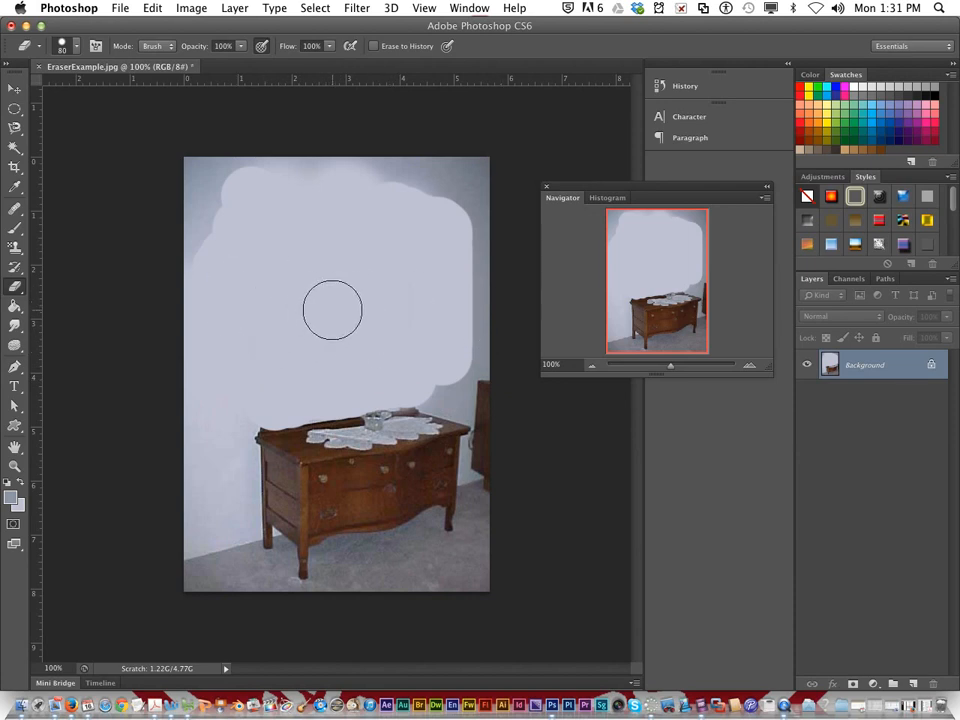
pyautogui.click(424, 362)
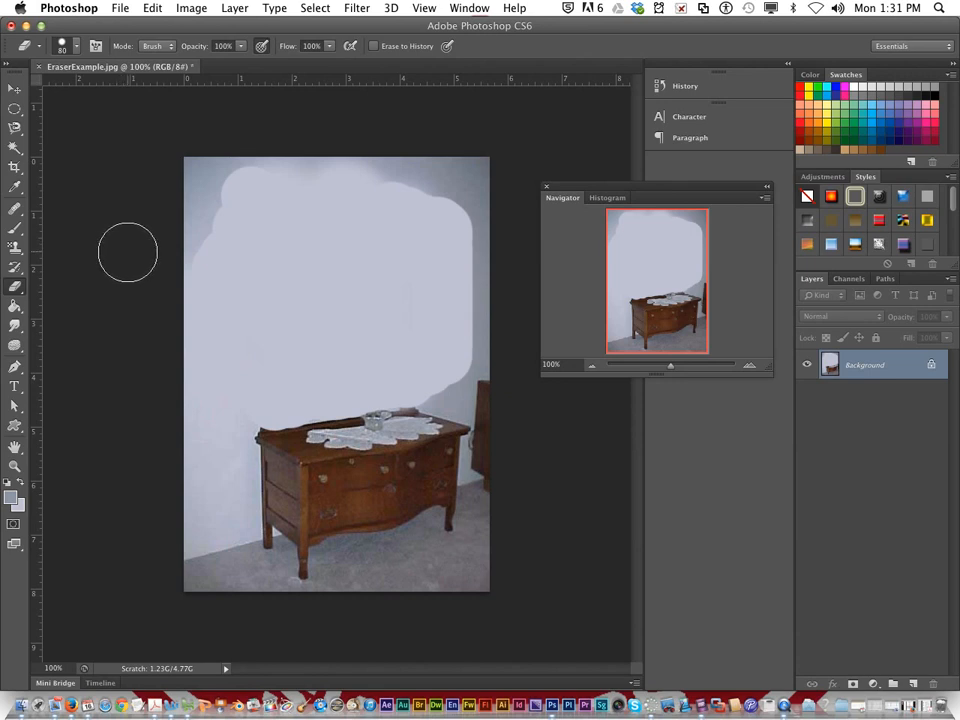
# Step: Save the edited photo as Dresser.jpg in the 3a lesson 1 folder, in JPEG format with medium quality 5
pyautogui.click(117, 8)
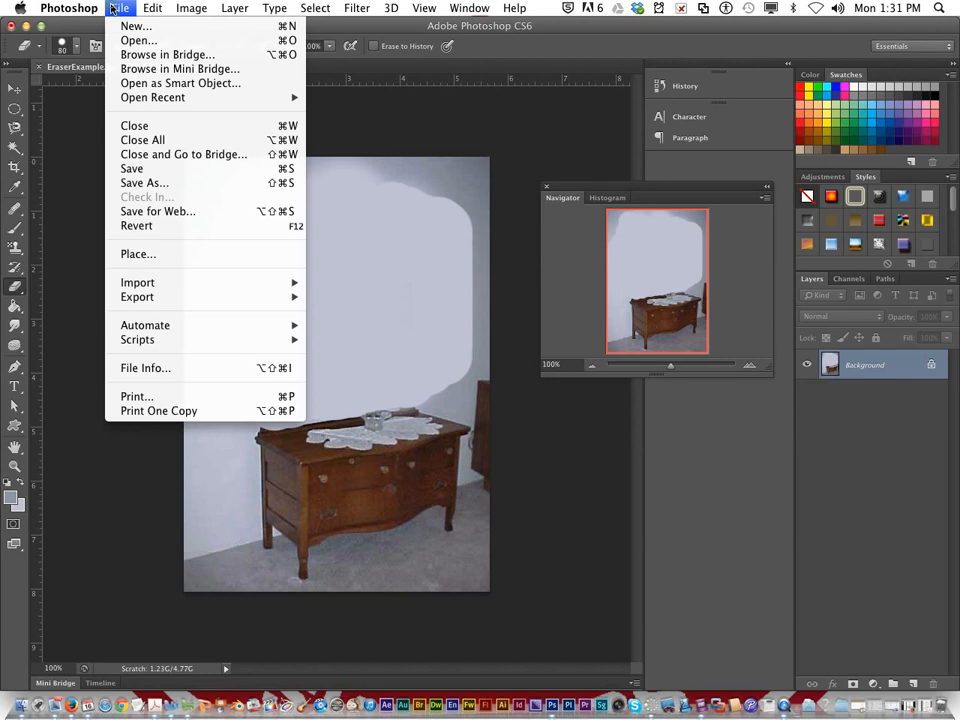
pyautogui.click(160, 183)
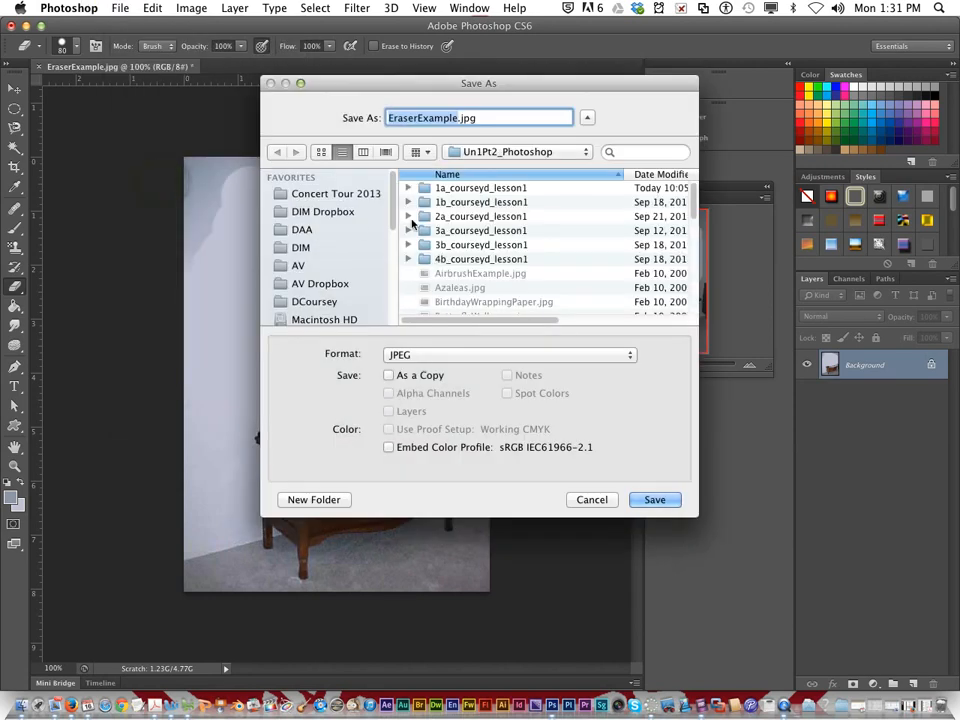
pyautogui.click(478, 151)
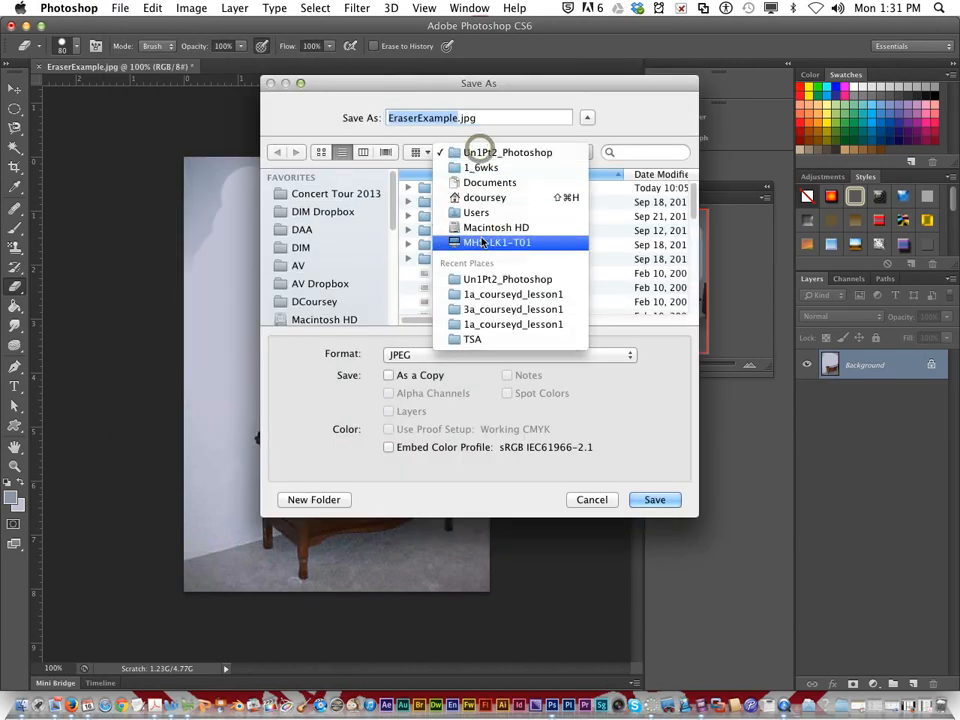
pyautogui.click(522, 310)
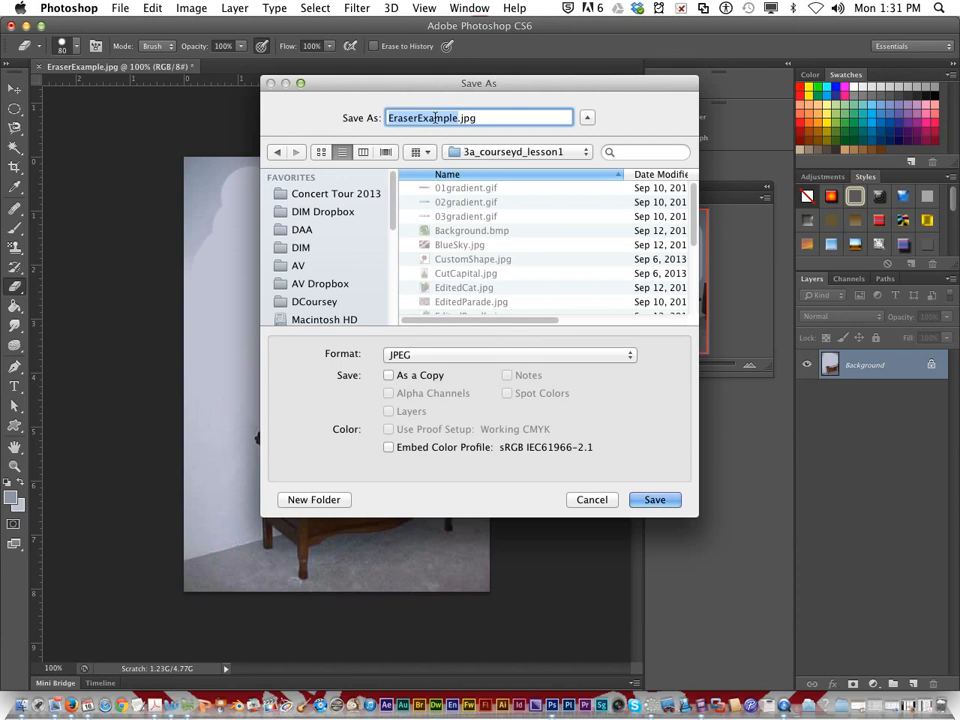
pyautogui.write('Dress')
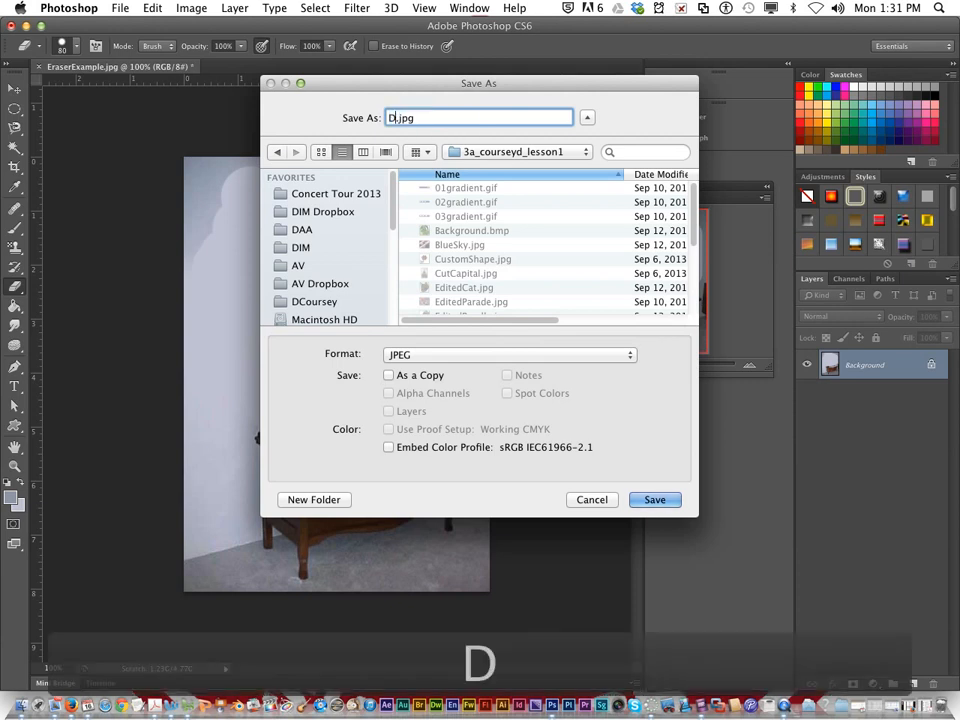
pyautogui.write('er')
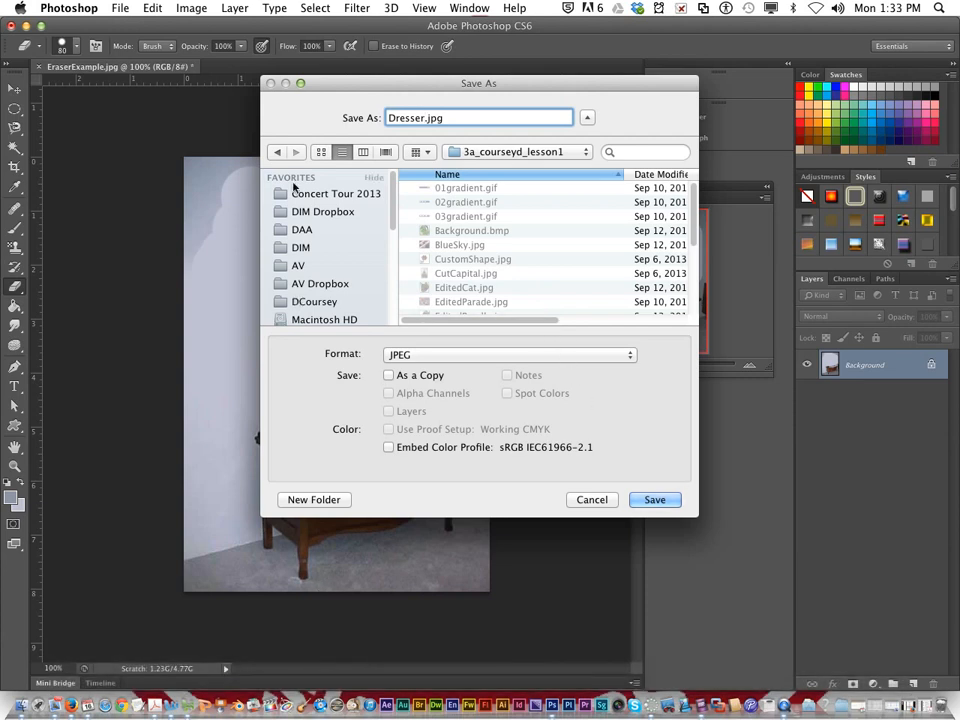
pyautogui.click(655, 500)
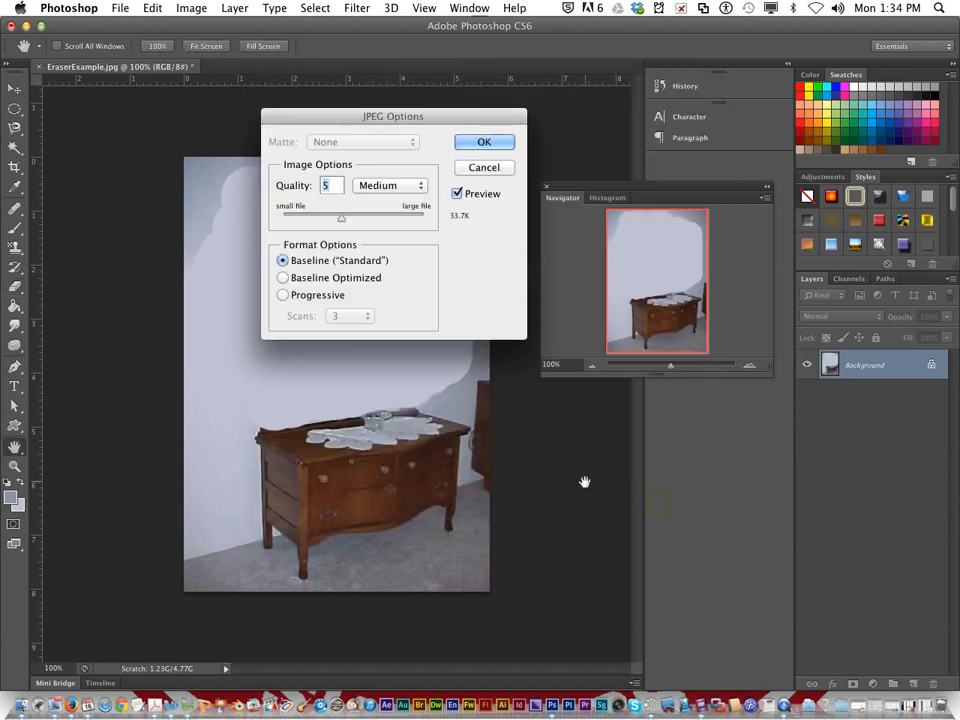
pyautogui.click(476, 145)
pyautogui.press('e')
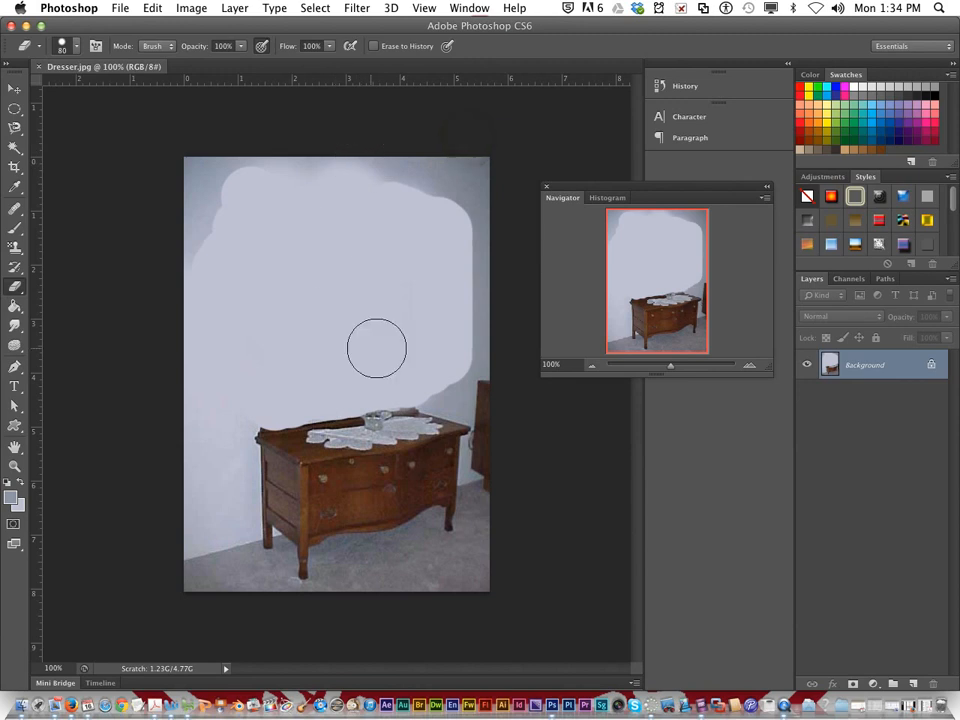
# Step: Close Dresser.jpg and reopen the original EraserExample.jpg from the recently used files
pyautogui.click(38, 67)
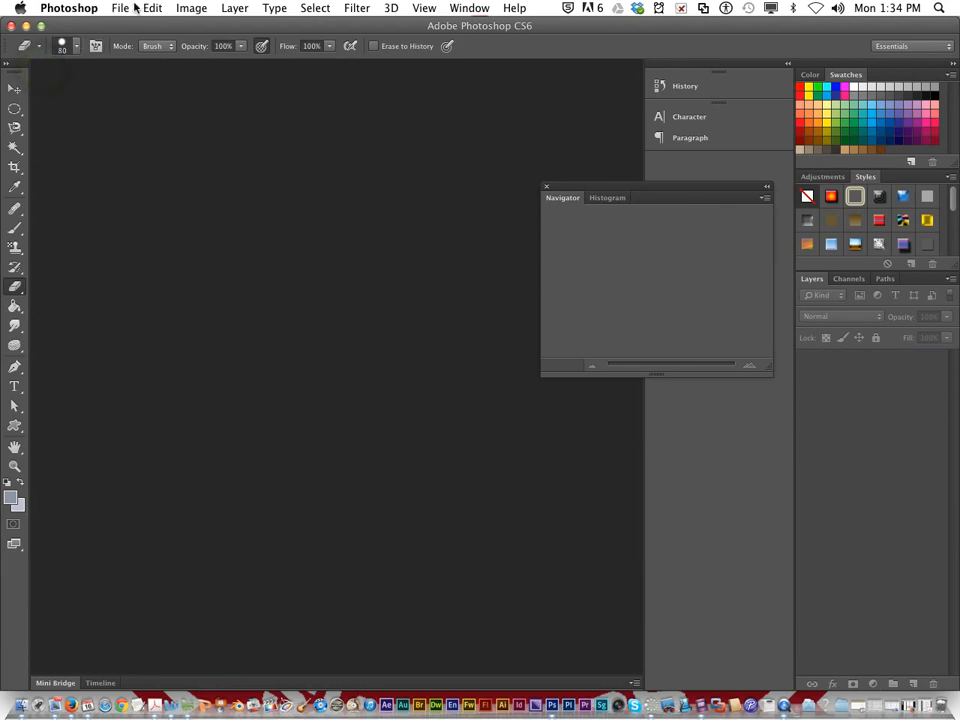
pyautogui.click(120, 8)
pyautogui.moveTo(214, 94)
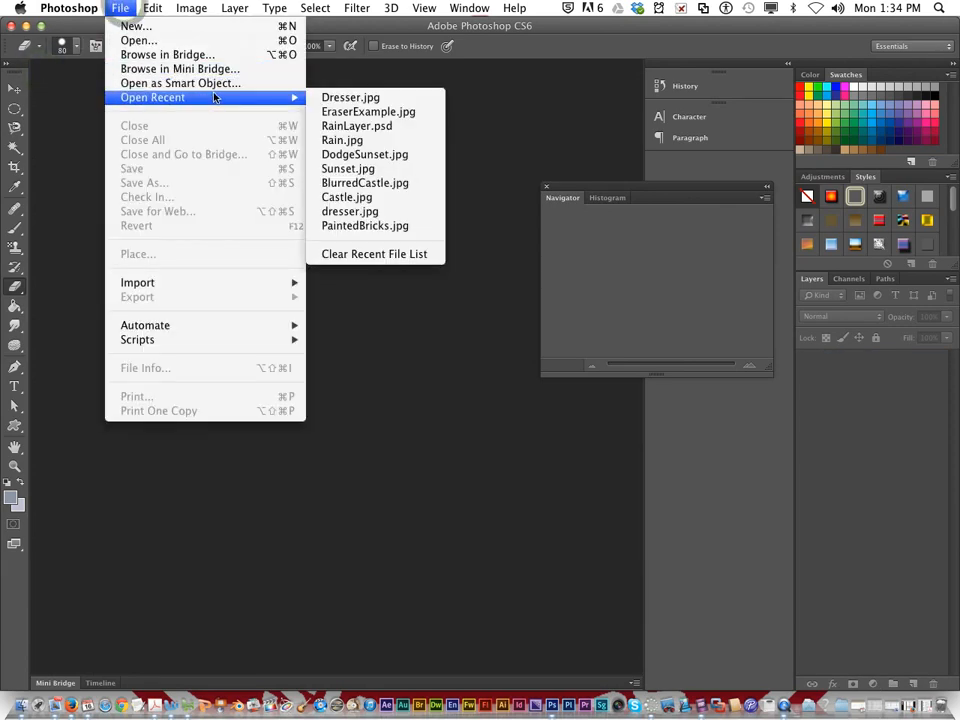
pyautogui.click(343, 116)
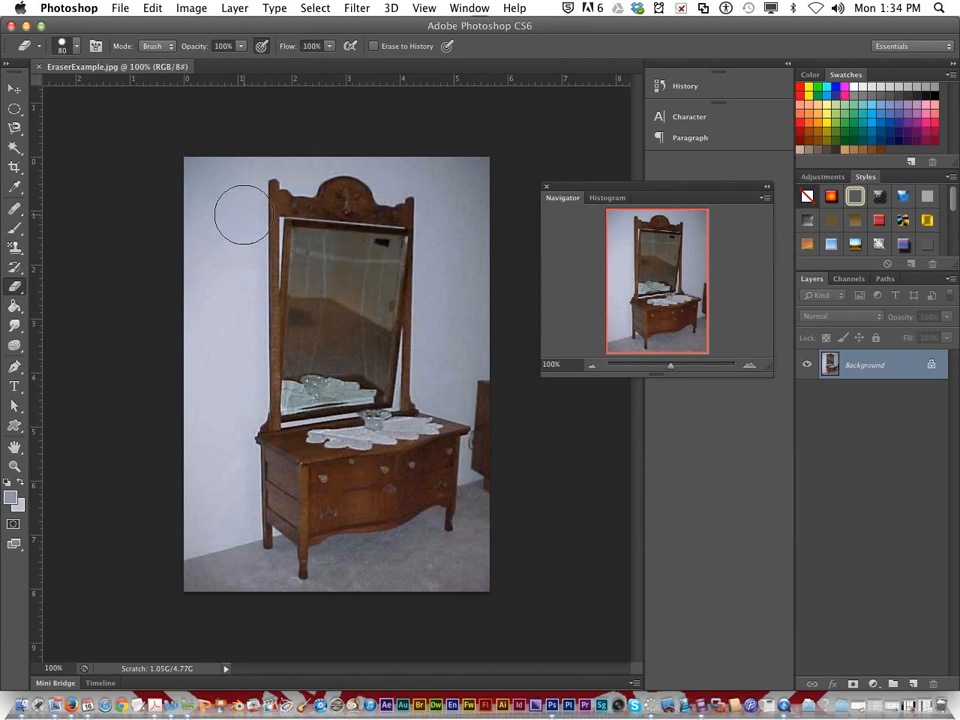
# Step: Erase the wall on both sides of the mirror with the Magic Eraser at tolerance 32
pyautogui.click(17, 287)
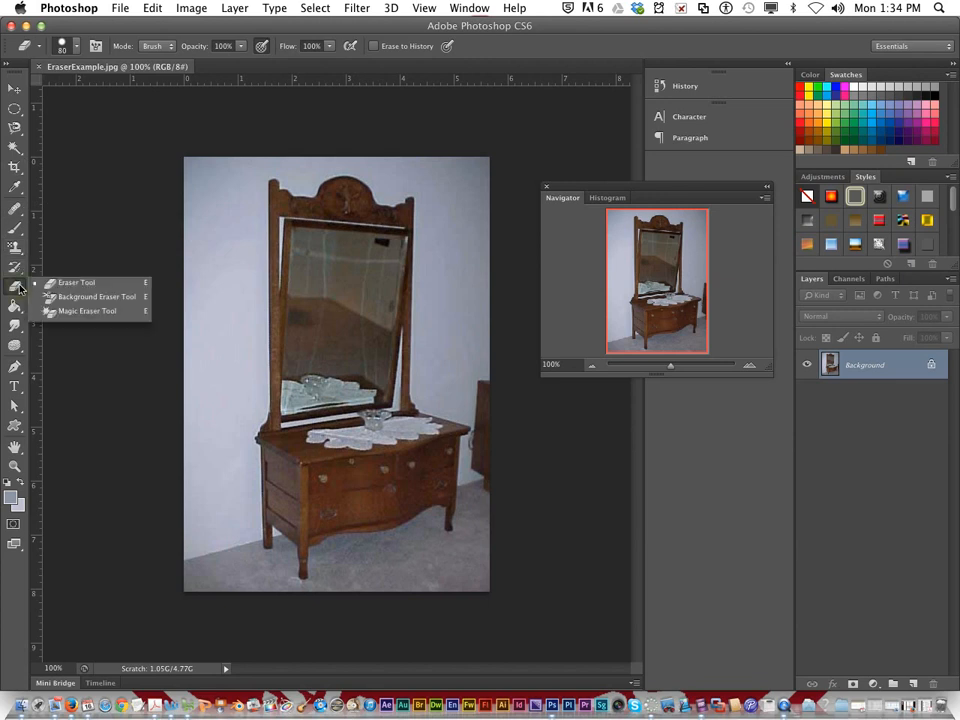
pyautogui.click(78, 312)
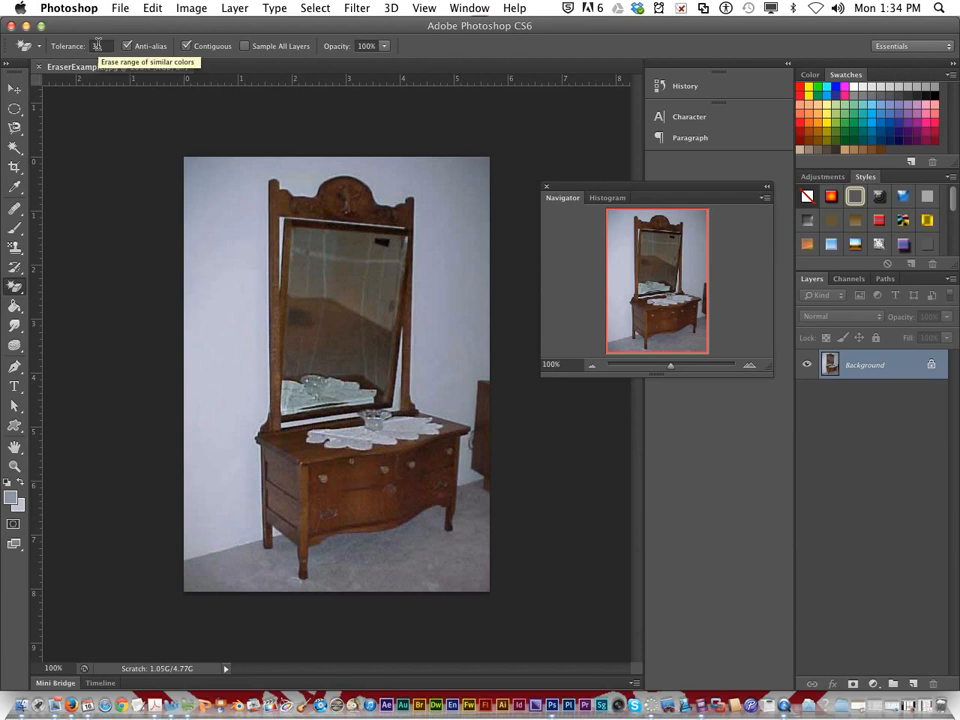
pyautogui.click(235, 206)
pyautogui.click(227, 210)
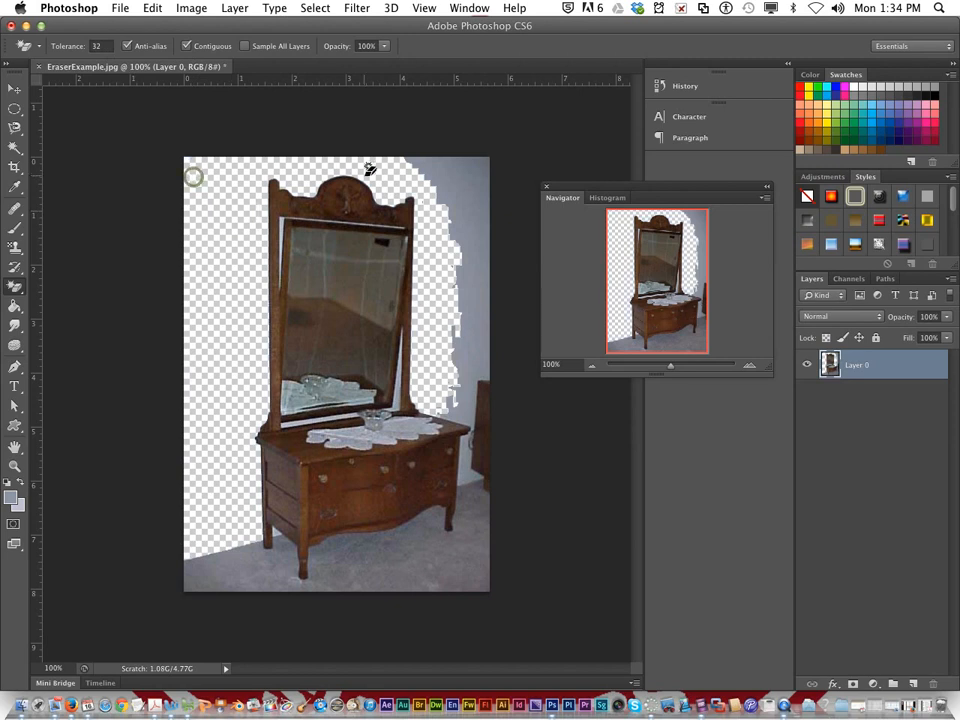
pyautogui.click(442, 183)
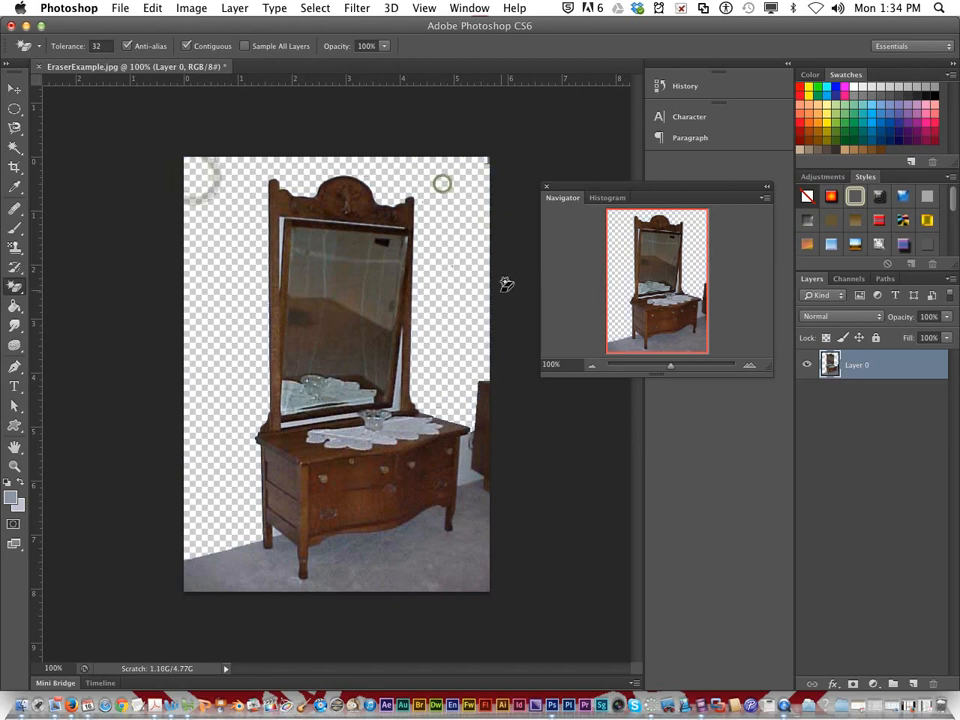
# Step: Try erasing the carpet around the dresser with the Magic Eraser, and undo the unwanted erasures
pyautogui.click(465, 486)
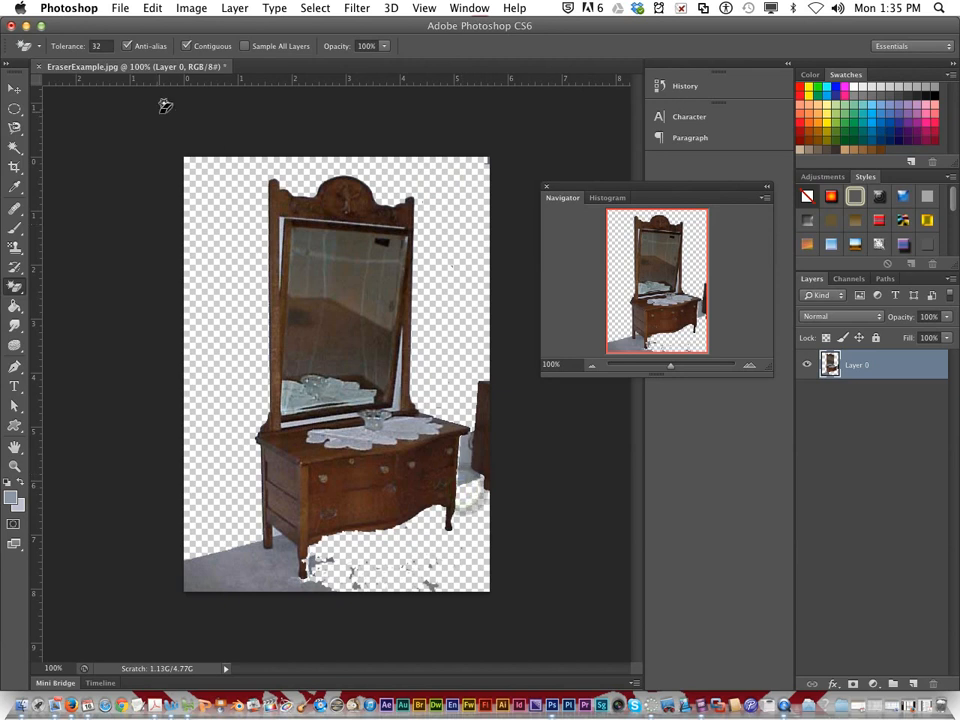
pyautogui.click(155, 8)
pyautogui.click(167, 26)
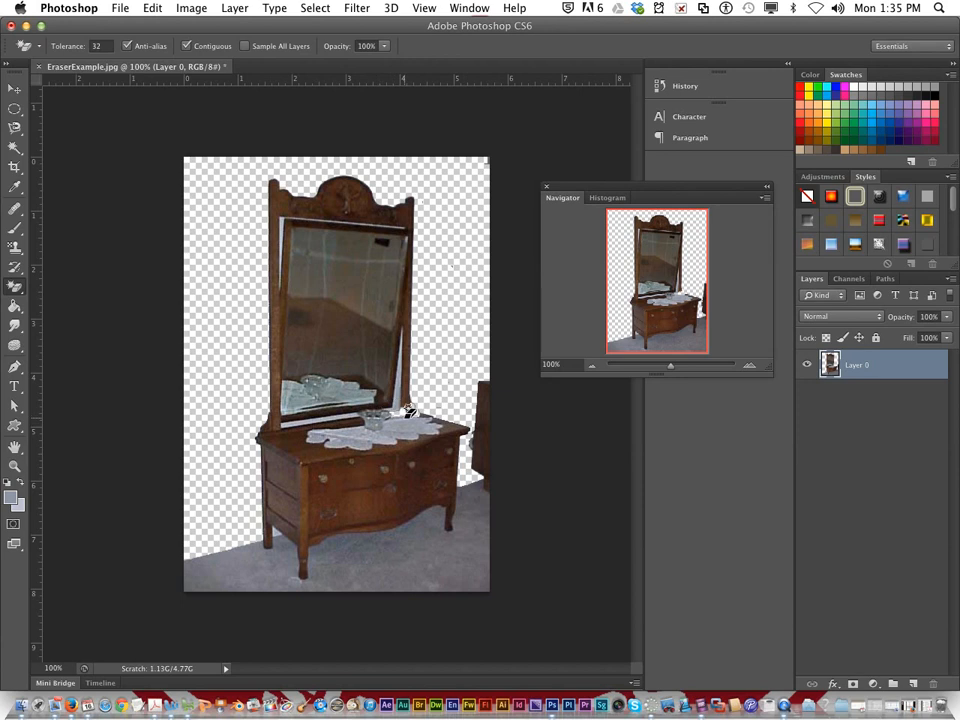
pyautogui.press('super+z')
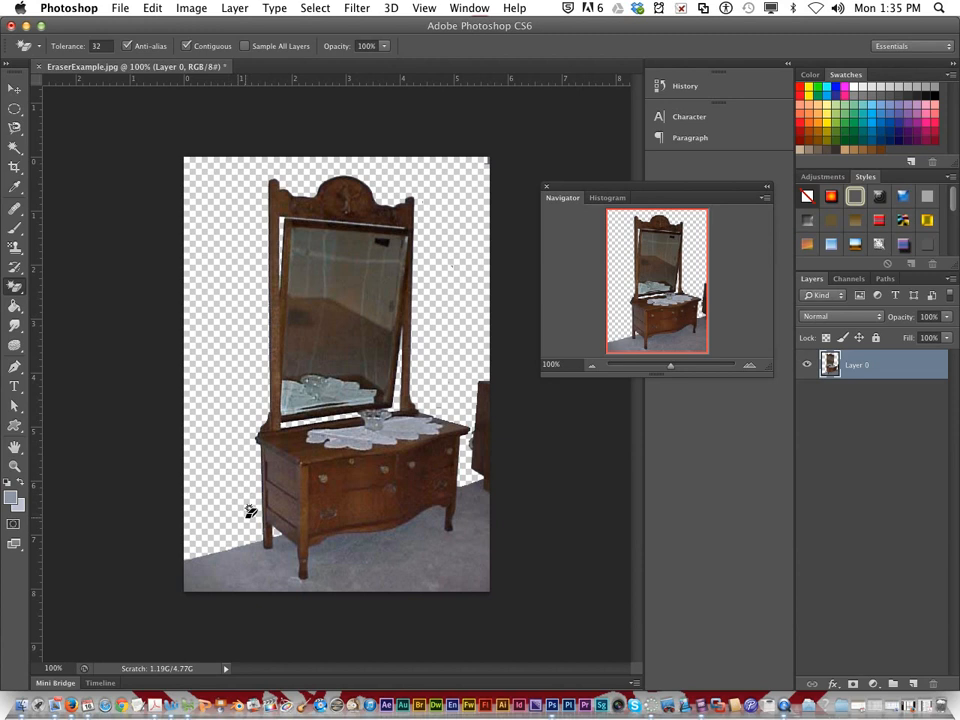
# Step: Choose a bright magenta with hue 298° as the foreground color for the Paint Bucket
pyautogui.click(15, 306)
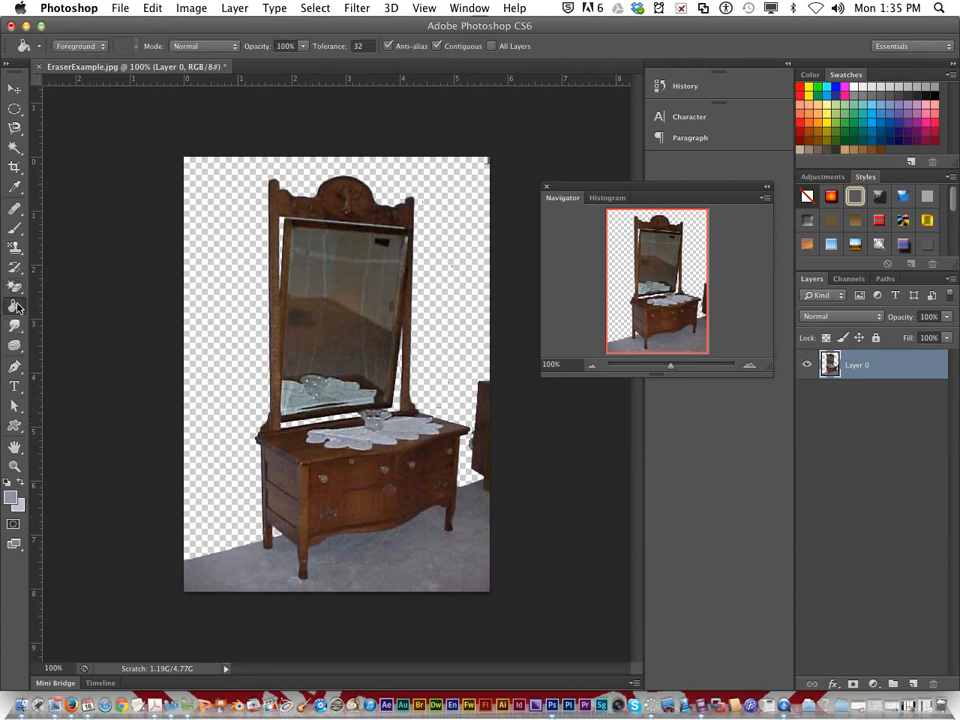
pyautogui.click(10, 505)
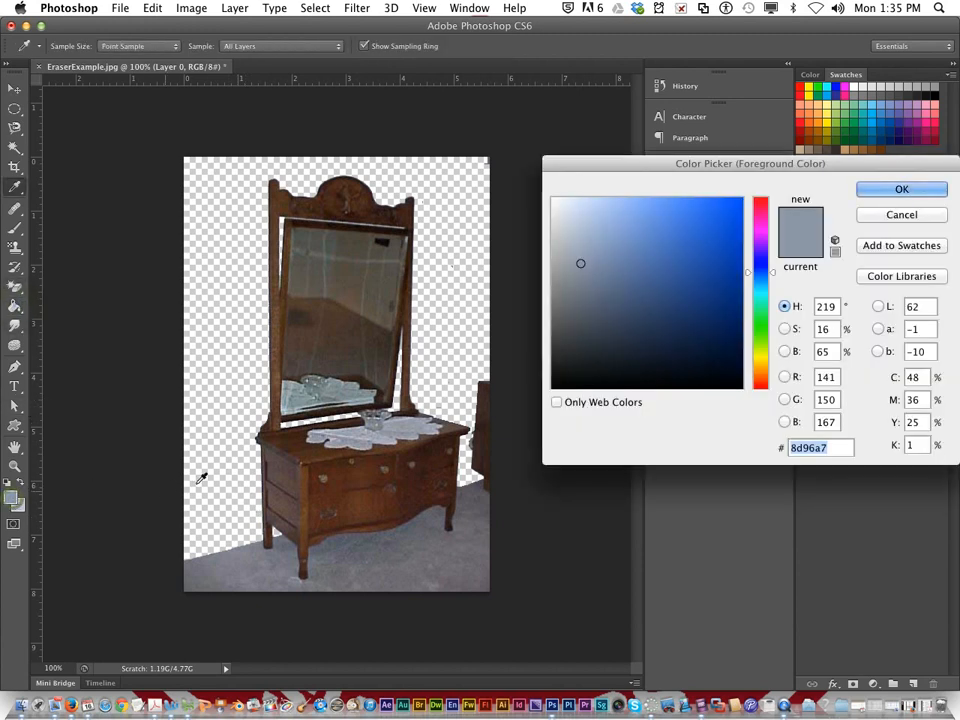
pyautogui.click(760, 322)
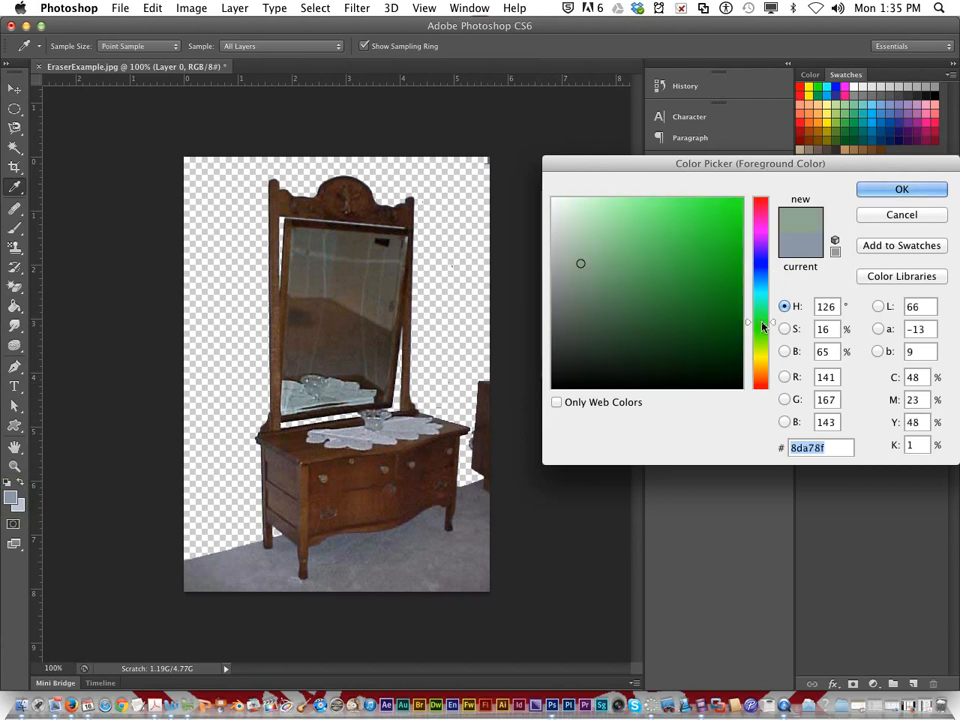
pyautogui.click(760, 230)
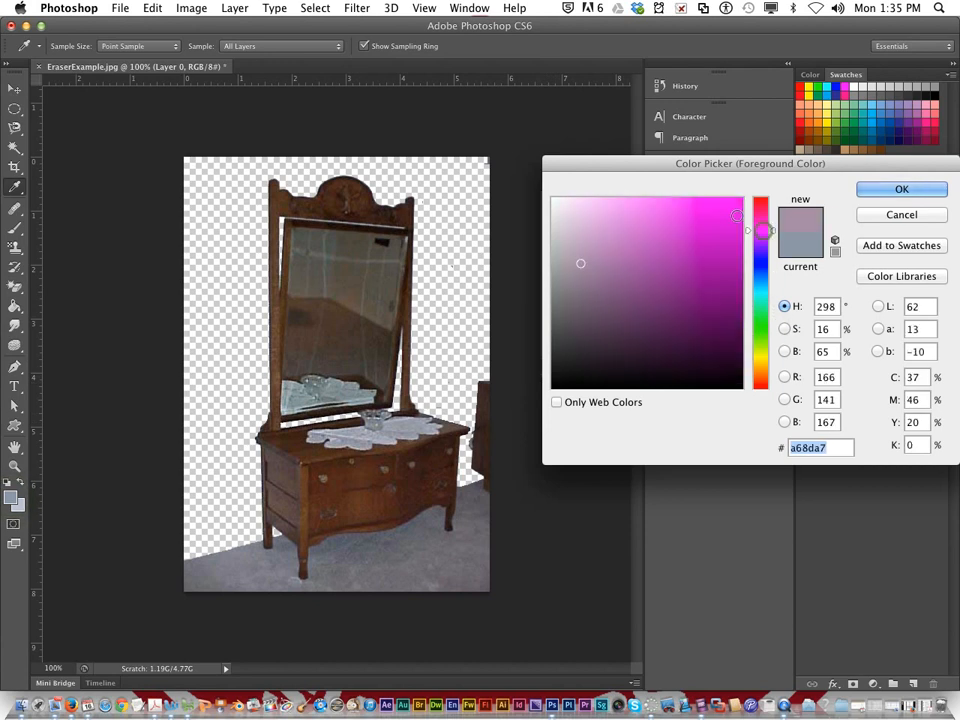
pyautogui.click(726, 215)
pyautogui.click(878, 190)
pyautogui.press('g')
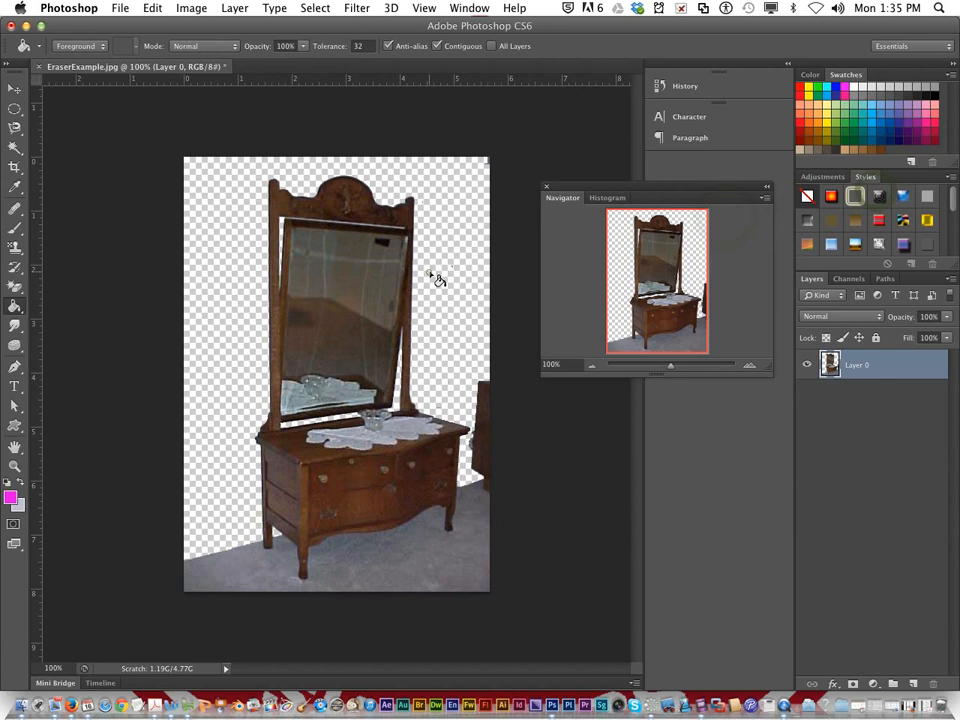
# Step: Fill the transparent wall, the gaps around the mirror glass and the gap behind the dresser's left leg with magenta
pyautogui.click(430, 272)
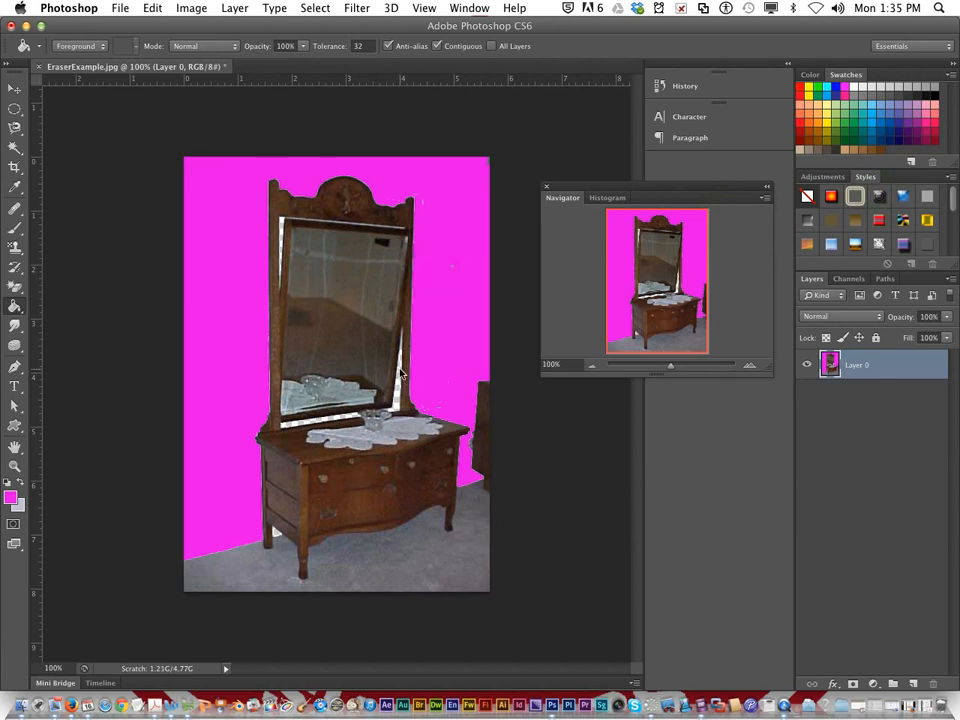
pyautogui.click(304, 432)
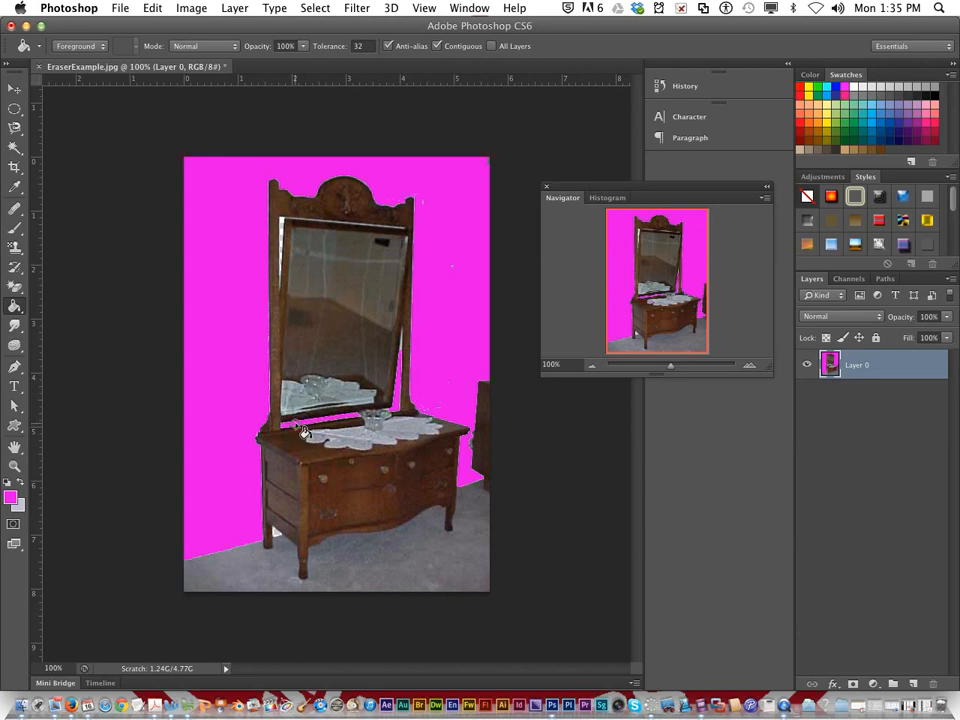
pyautogui.click(278, 227)
pyautogui.click(284, 544)
# Step: Save a JPEG copy of the magenta version as Dresser2.jpg in the 3a lesson 1 folder with medium quality 5
pyautogui.click(120, 8)
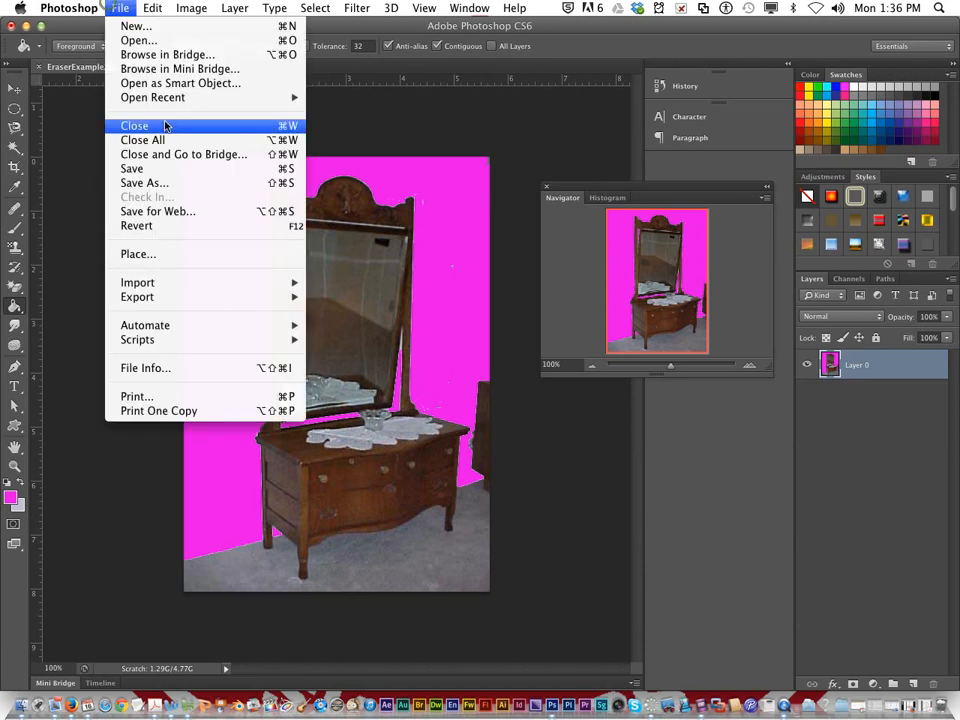
pyautogui.click(140, 182)
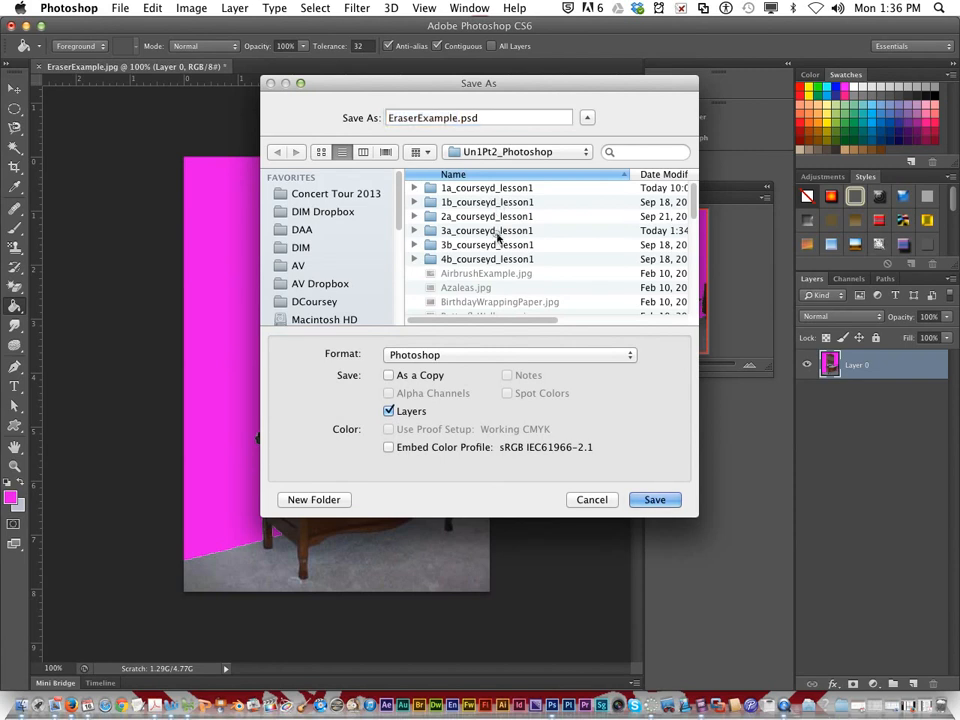
pyautogui.doubleClick(495, 230)
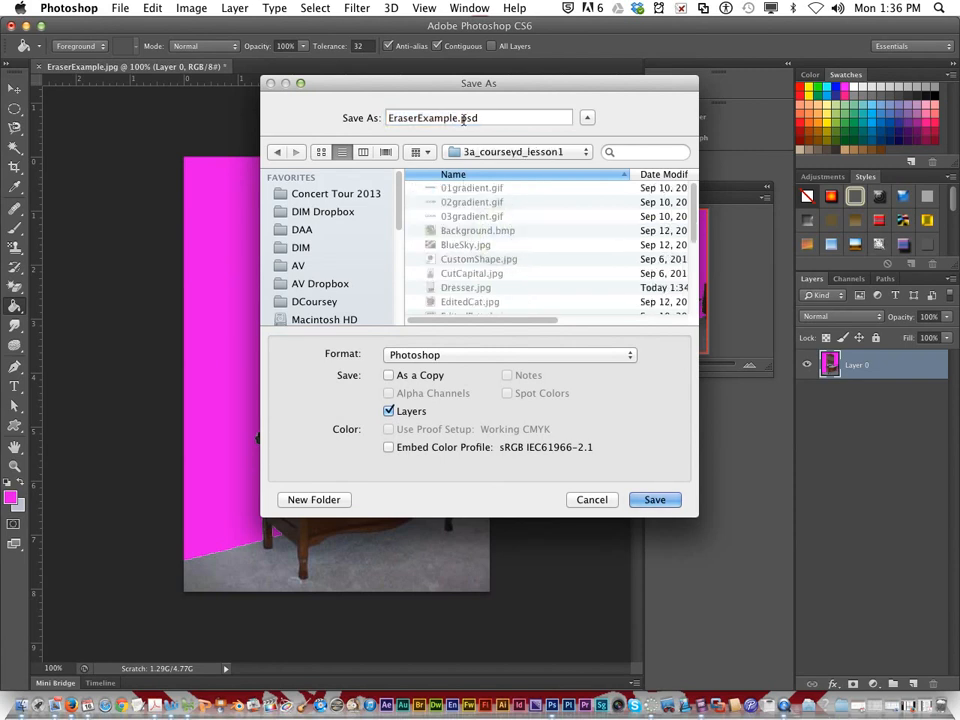
pyautogui.click(472, 289)
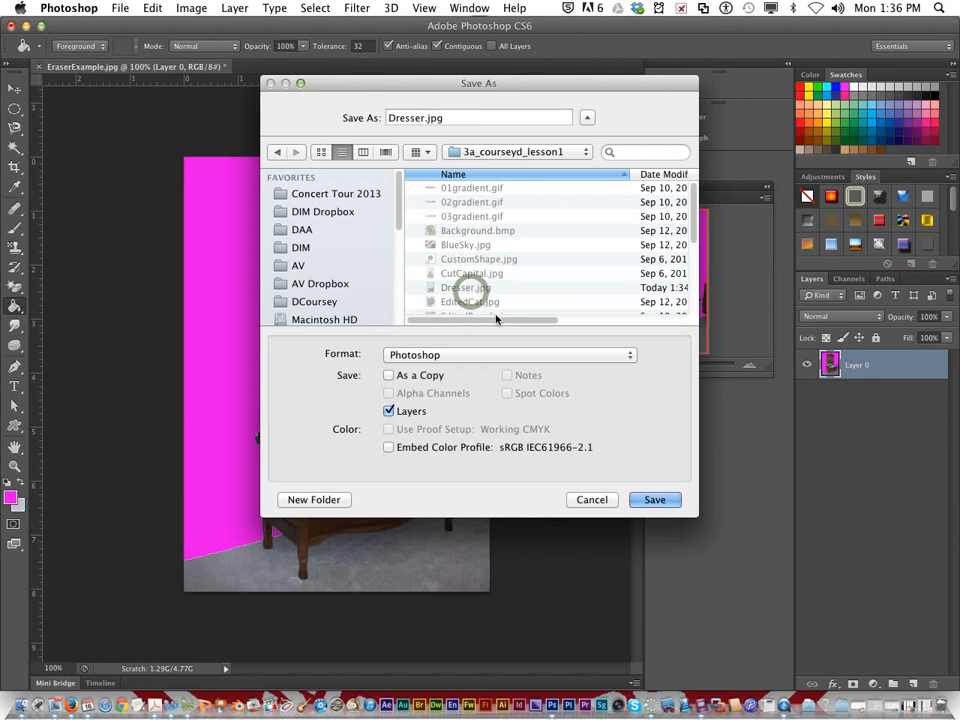
pyautogui.click(503, 356)
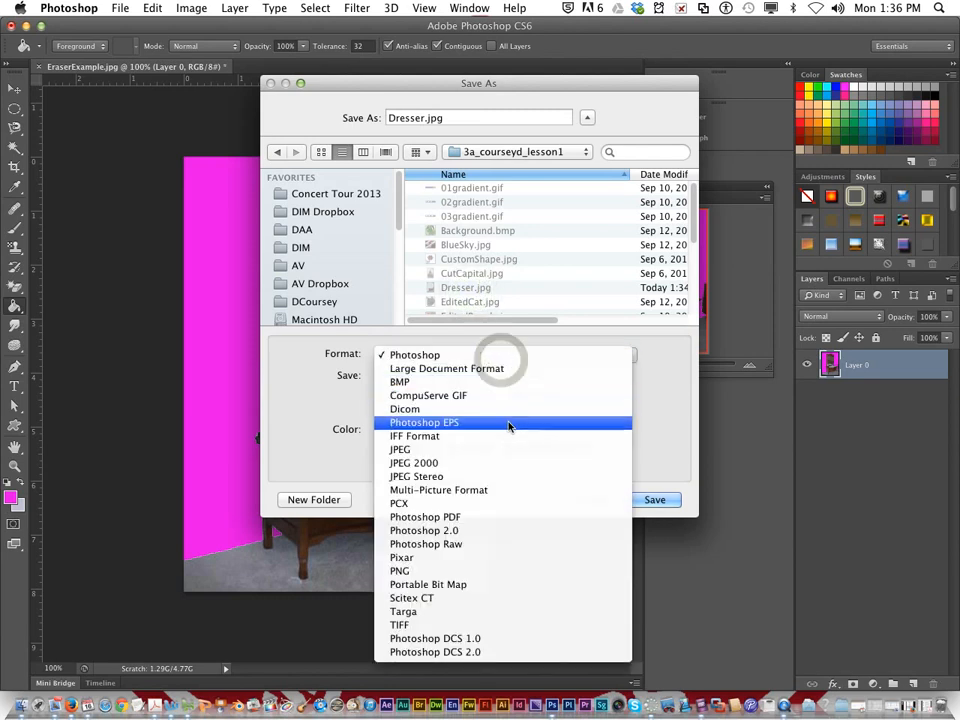
pyautogui.click(510, 449)
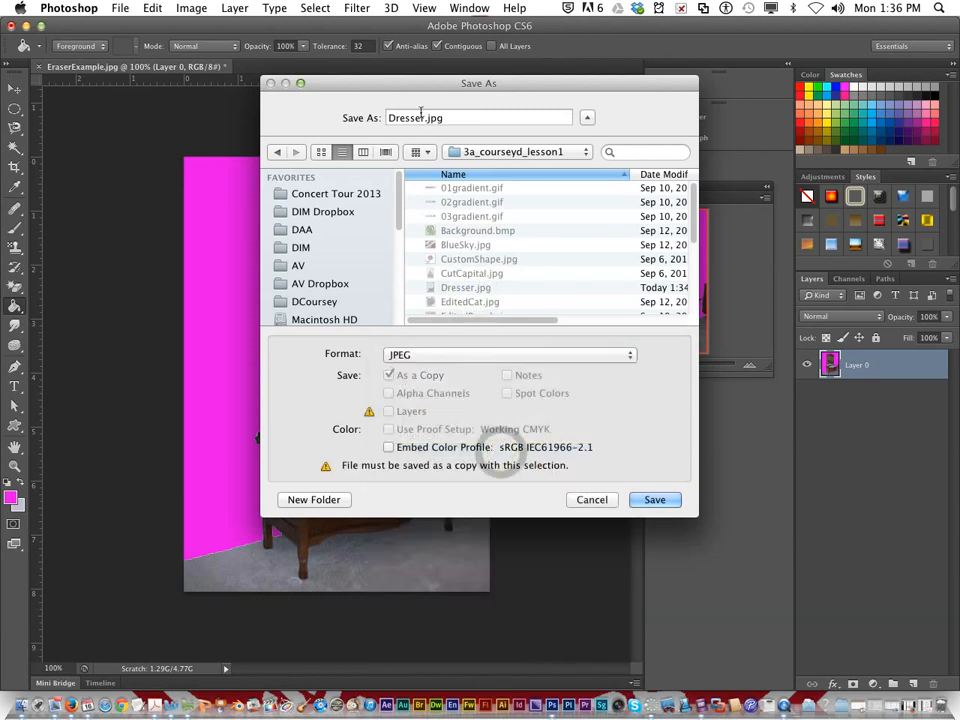
pyautogui.click(425, 117)
pyautogui.click(425, 117)
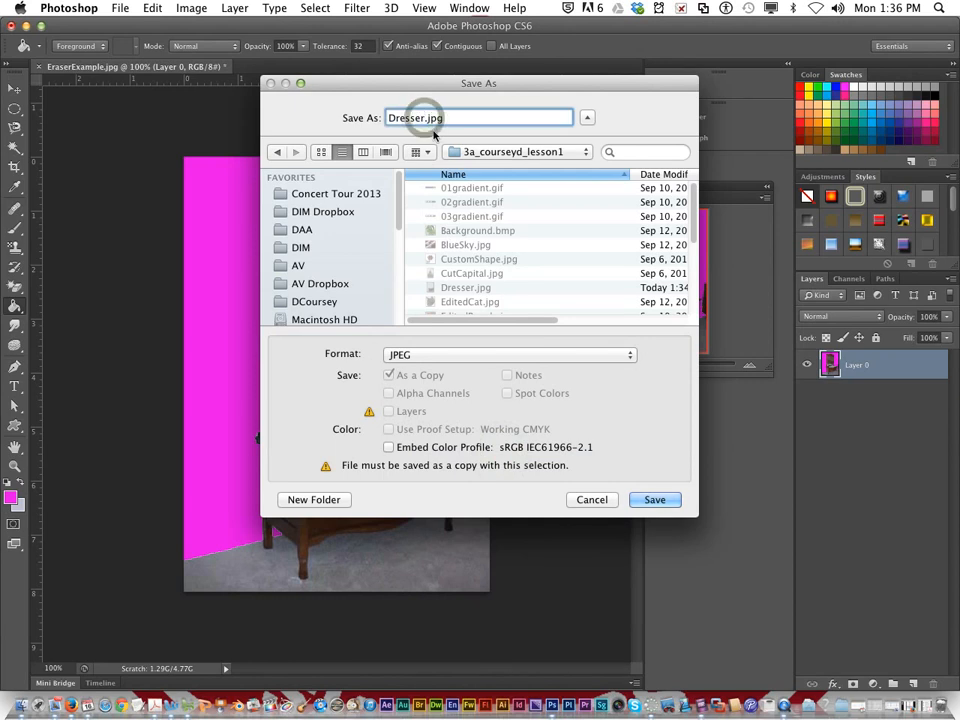
pyautogui.write('2')
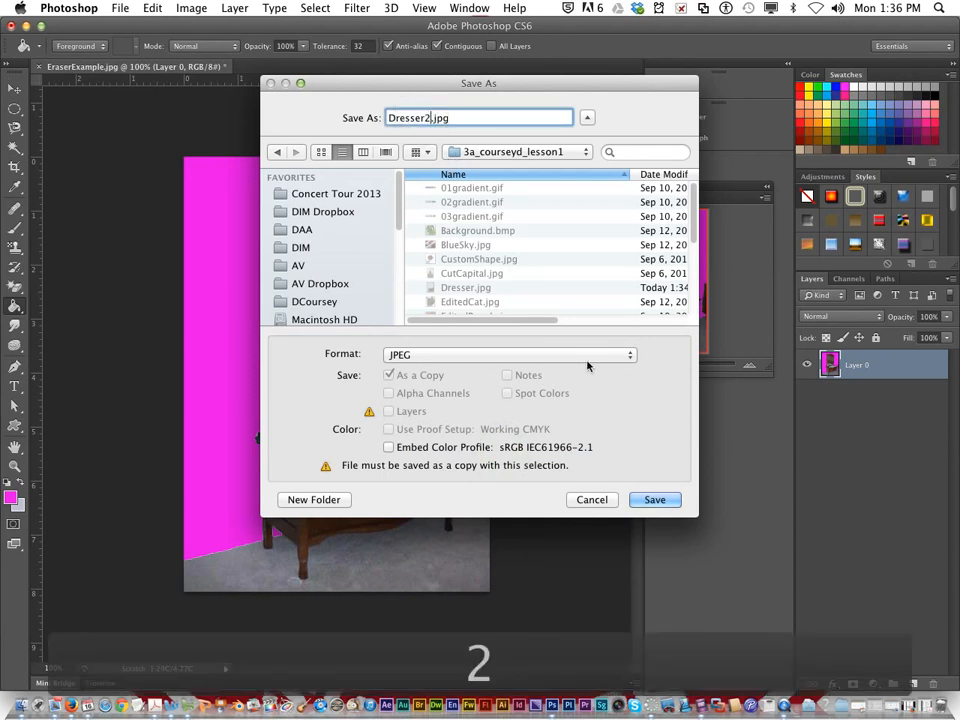
pyautogui.click(657, 508)
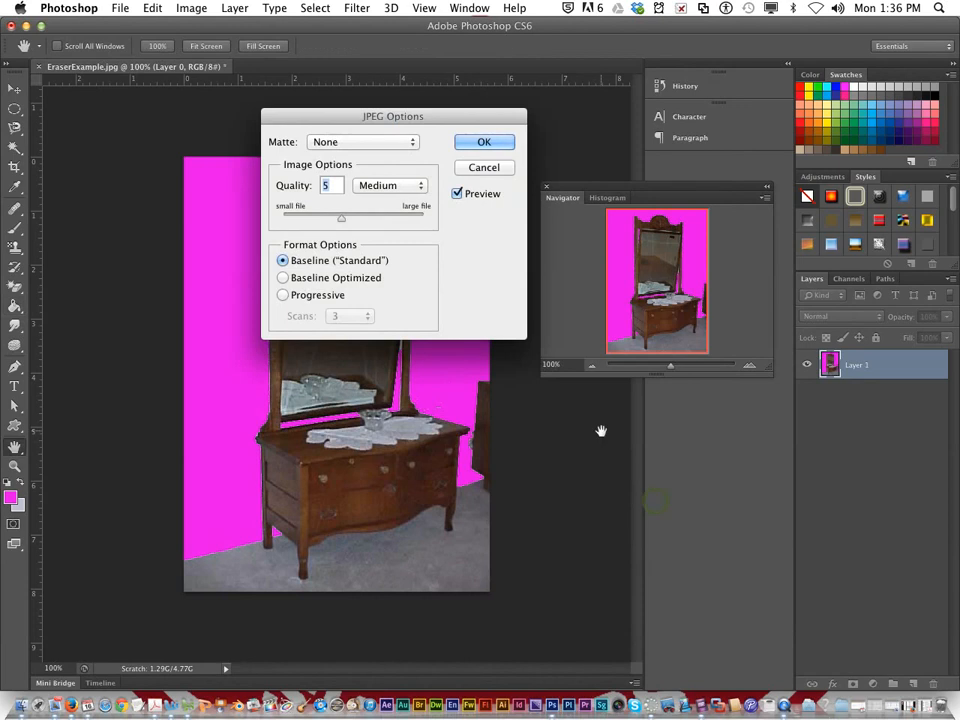
pyautogui.click(488, 143)
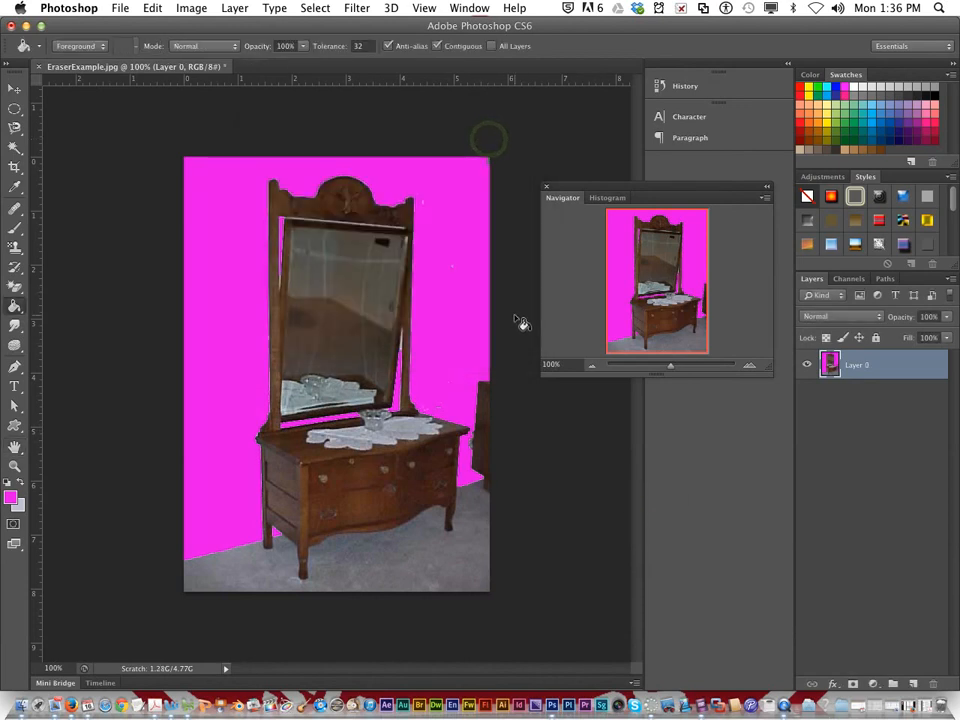